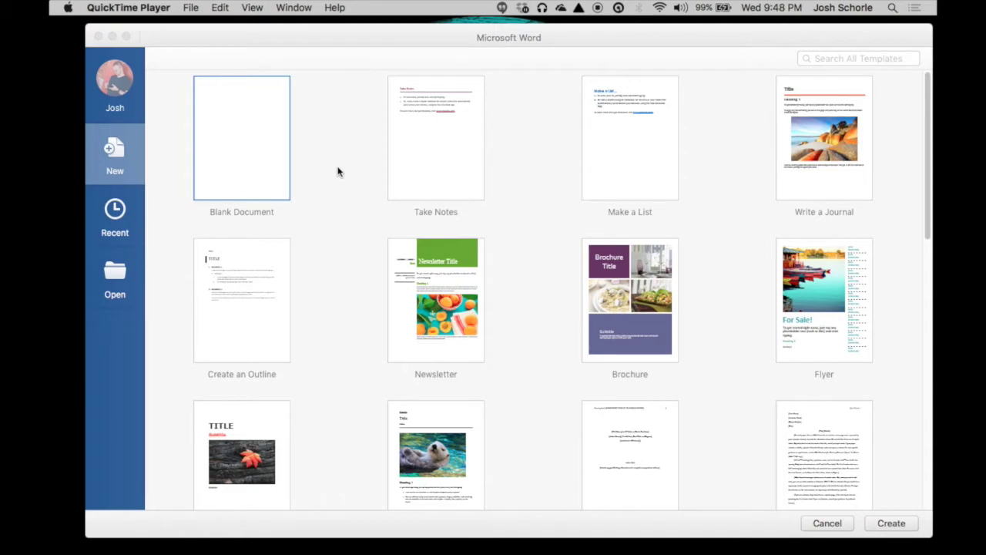
- Activate the Word window to start a new blank document
{"action": "left_click", "coordinate": [326, 39]}
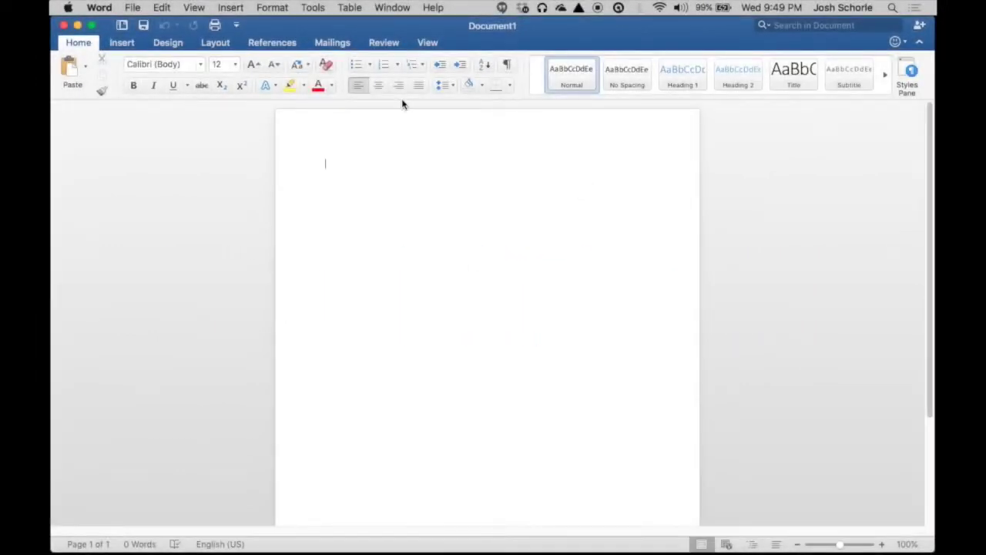
- With Track Changes on, enter the author's full name via AutoComplete and select it
{"action": "left_click", "coordinate": [384, 43]}
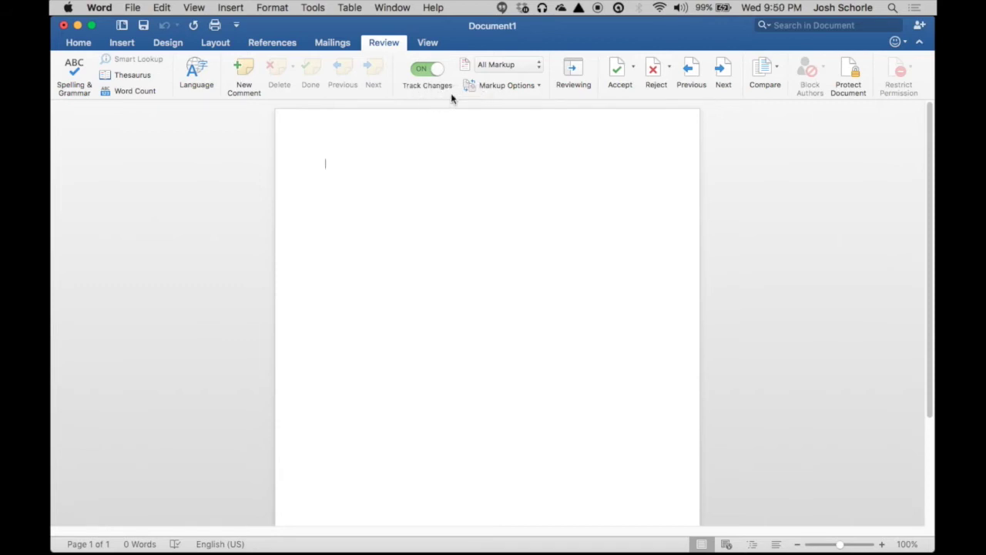
{"action": "type", "text": "osh"}
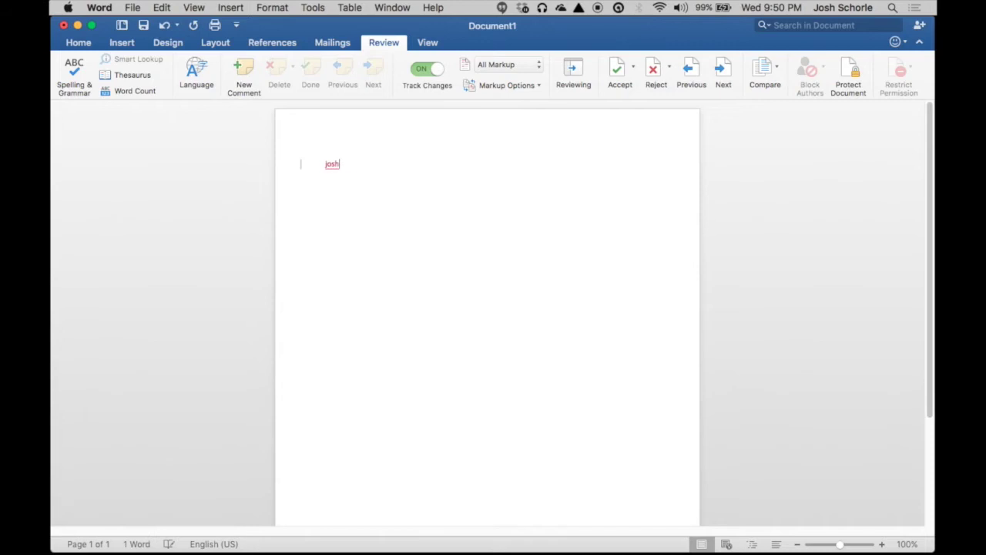
{"action": "type", "text": "osh"}
{"action": "key", "text": "Return"}
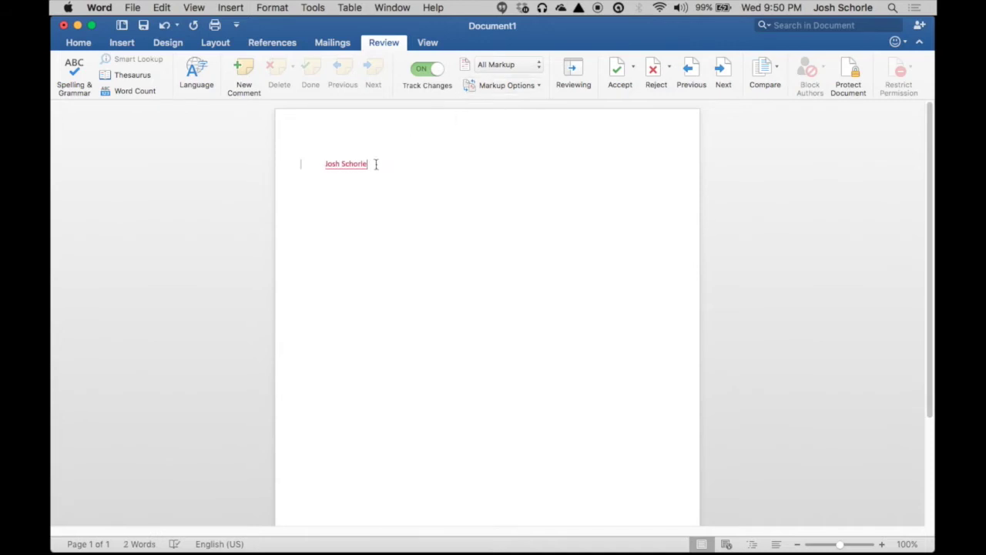
{"action": "left_click_drag", "start_coordinate": [376, 162], "coordinate": [315, 160]}
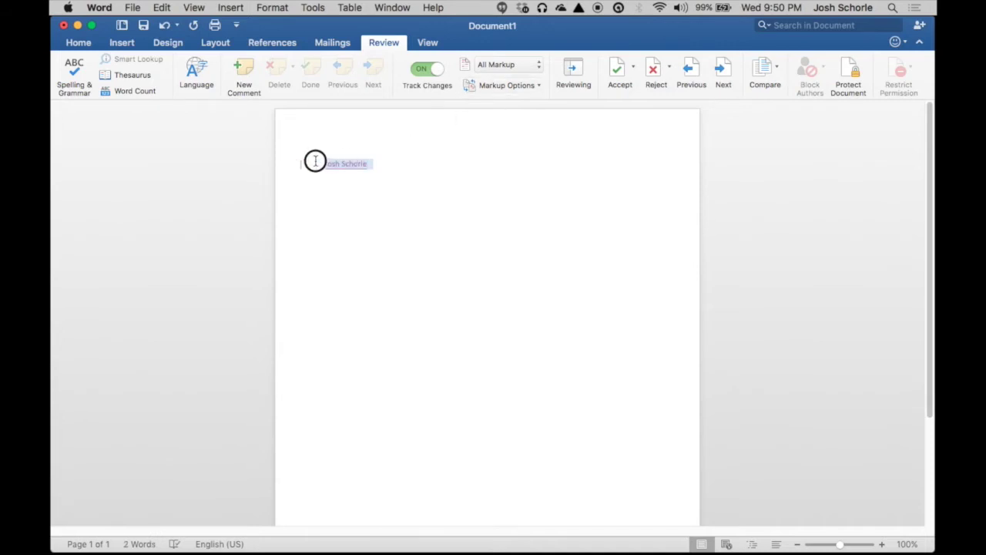
- Format the name heading in 20 pt Porter capitals and turn Track Changes off
{"action": "left_click", "coordinate": [78, 42]}
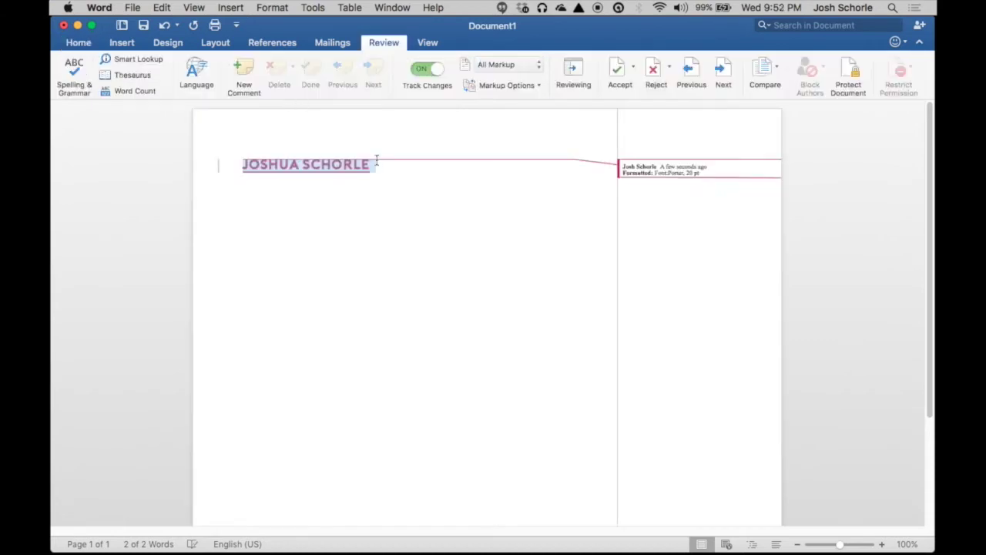
{"action": "left_click", "coordinate": [436, 69]}
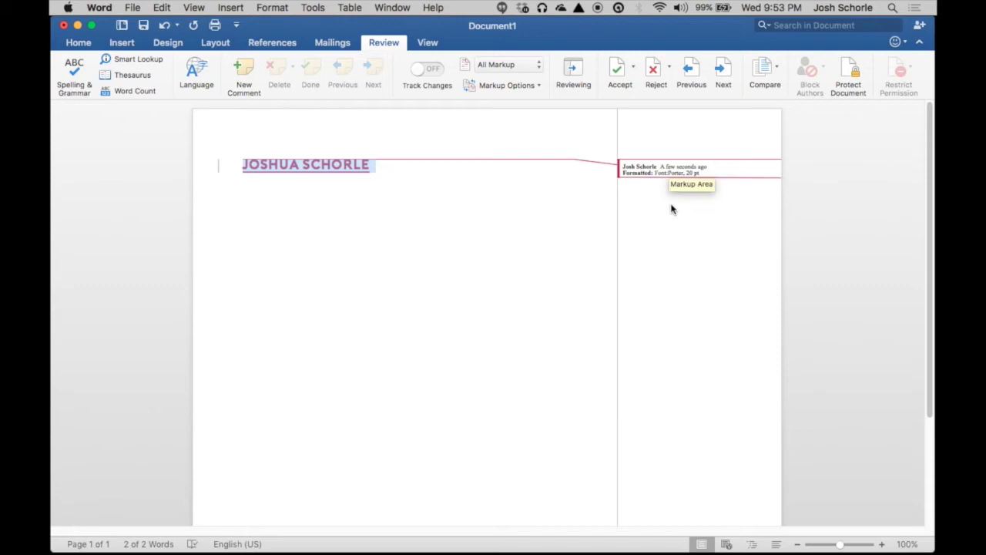
{"action": "left_click", "coordinate": [424, 167]}
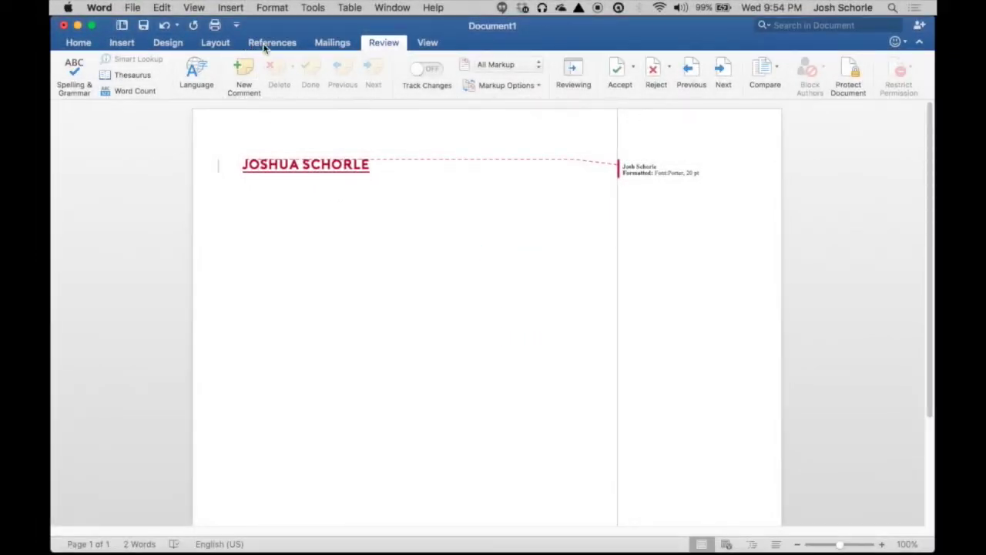
- Apply the blue style set, then add a first footnote with a short remark about the author
{"action": "left_click", "coordinate": [167, 44]}
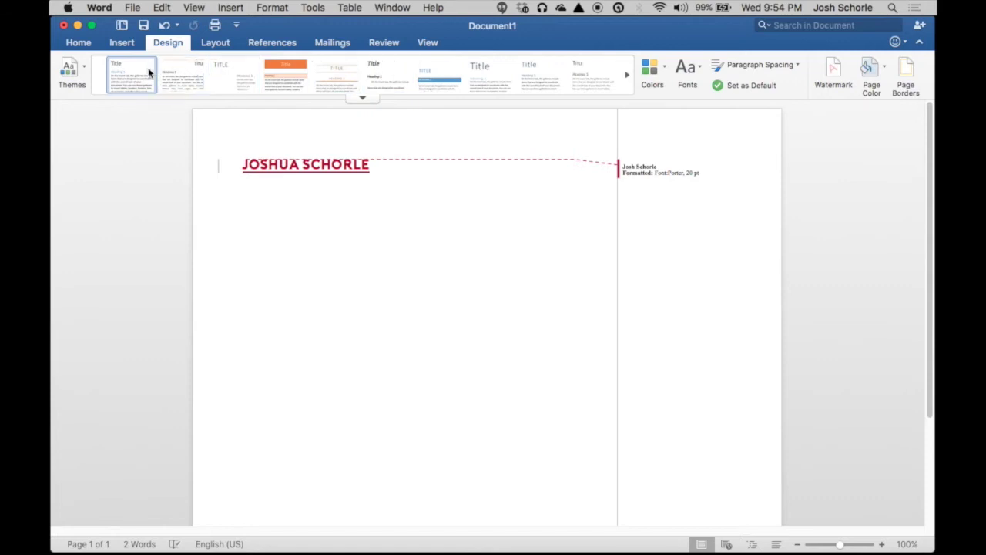
{"action": "left_click", "coordinate": [439, 81]}
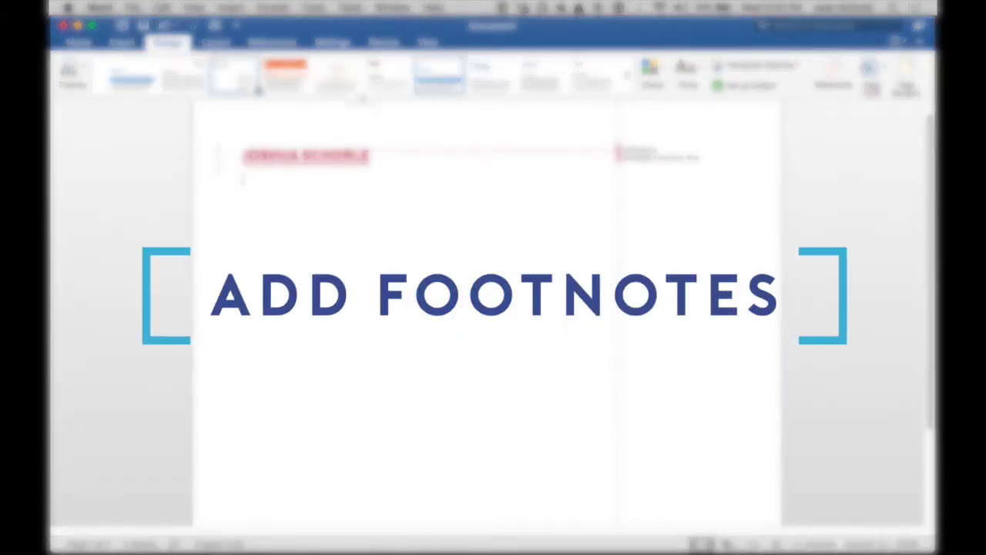
{"action": "left_click", "coordinate": [260, 44]}
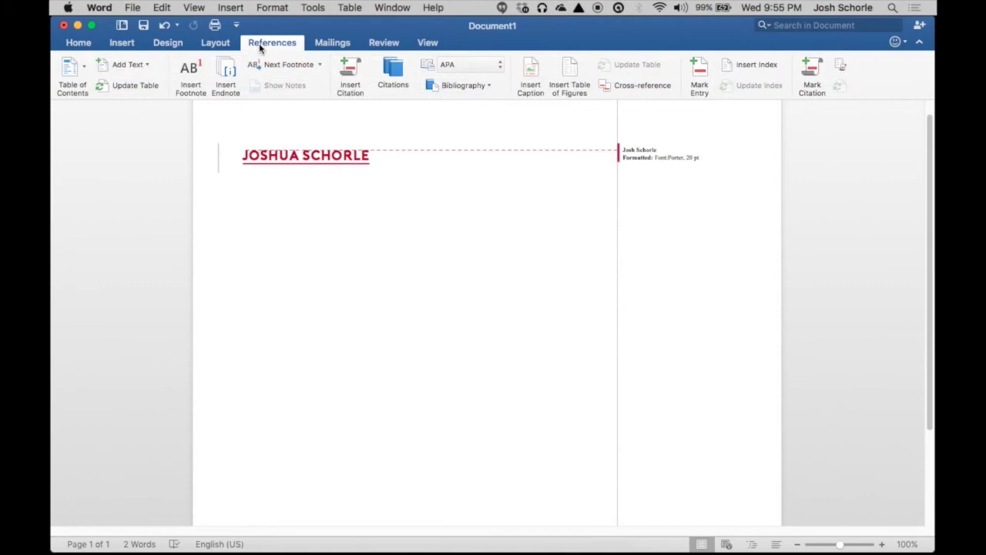
{"action": "left_click", "coordinate": [188, 72]}
{"action": "type", "text": "Josh is weird"}
{"action": "left_click", "coordinate": [288, 223]}
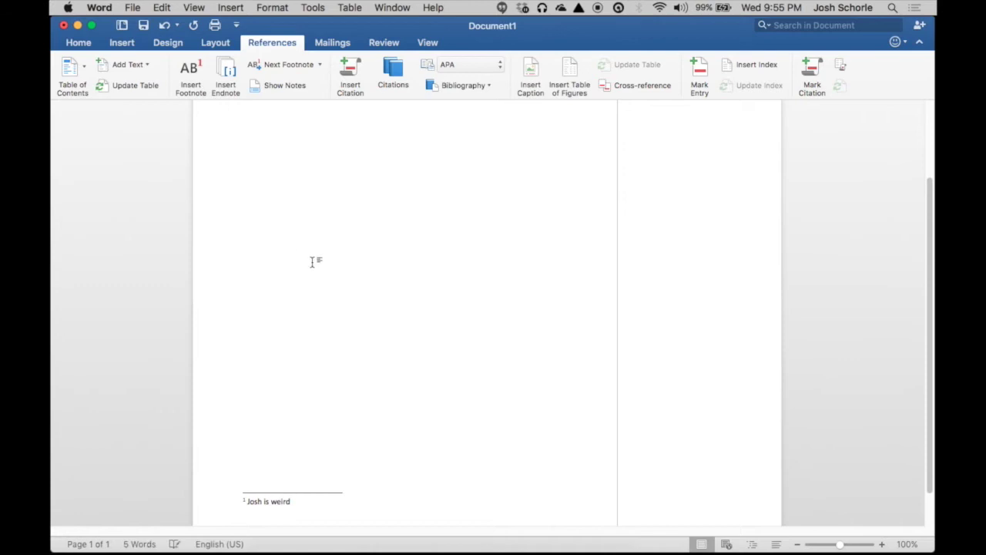
{"action": "scroll", "coordinate": [312, 262], "scroll_direction": "up", "scroll_amount": 10}
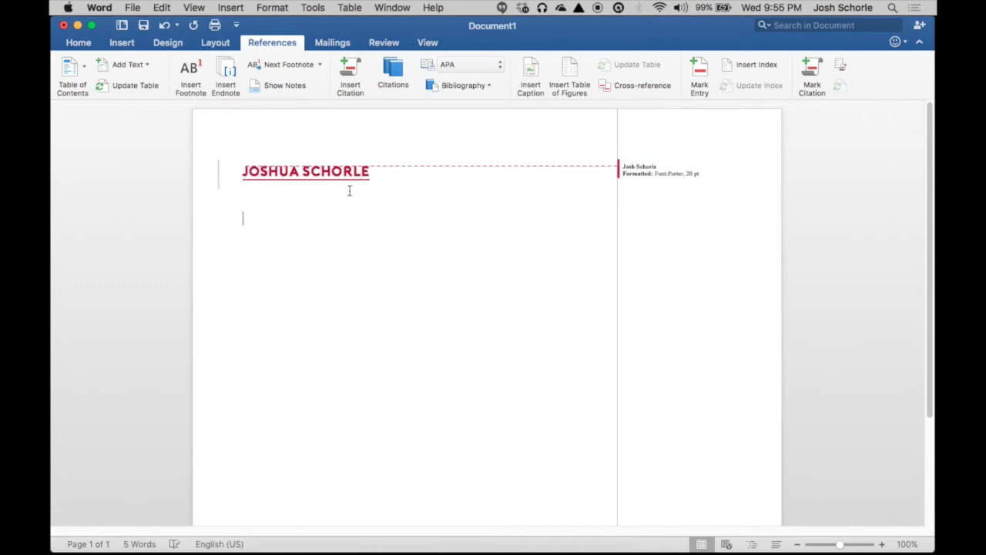
- Type THIS IS A SENTENCE below the heading and give it a small 10 pt Calibri reference style
{"action": "type", "text": "THIS IS A SENTENCE"}
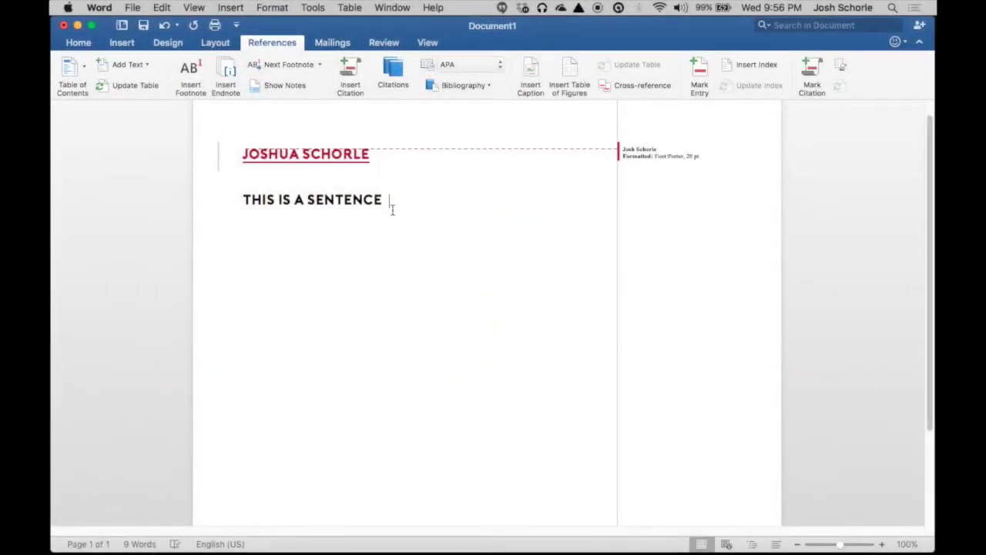
{"action": "left_click_drag", "start_coordinate": [387, 202], "coordinate": [235, 201]}
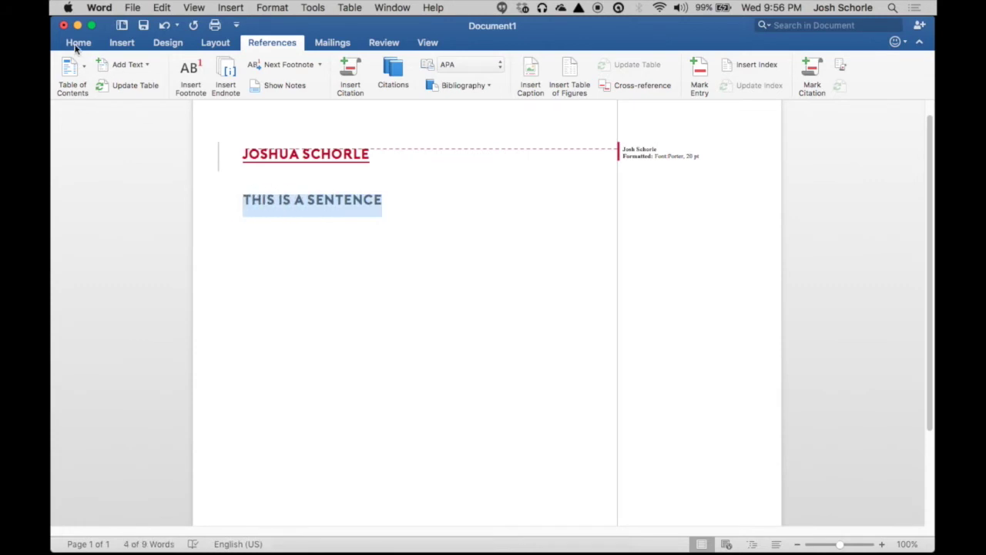
{"action": "left_click", "coordinate": [77, 44]}
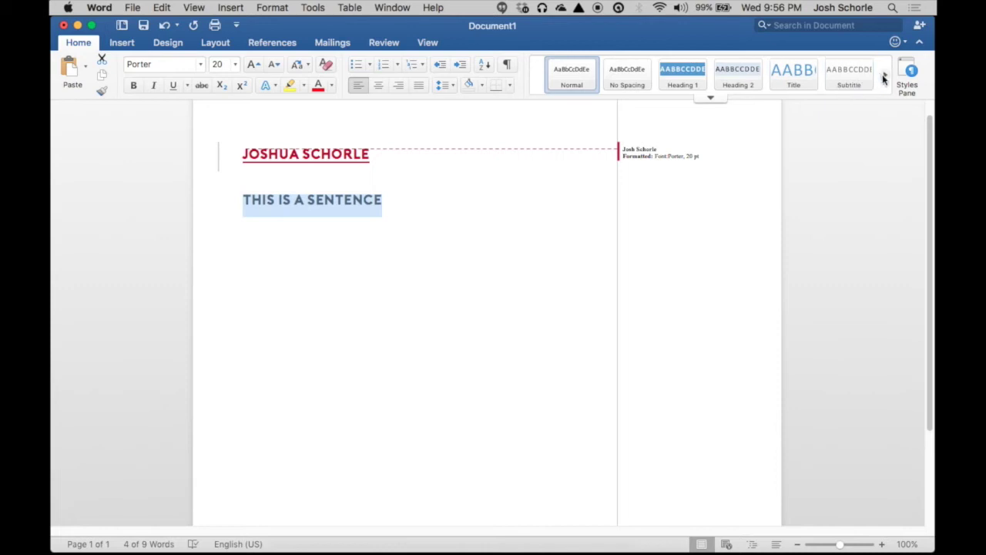
{"action": "left_click", "coordinate": [885, 79]}
{"action": "scroll", "coordinate": [795, 81], "scroll_direction": "down", "scroll_amount": 1}
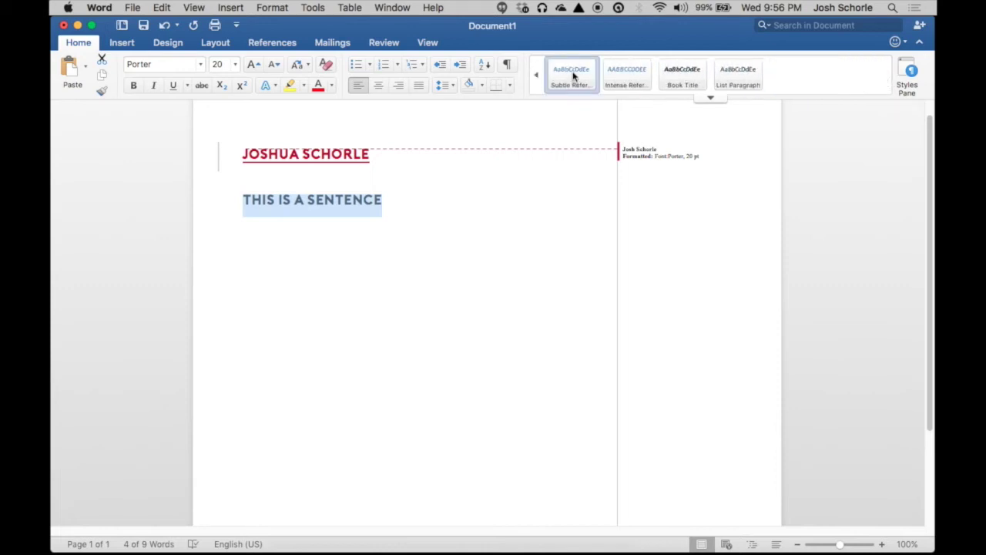
{"action": "left_click", "coordinate": [572, 77]}
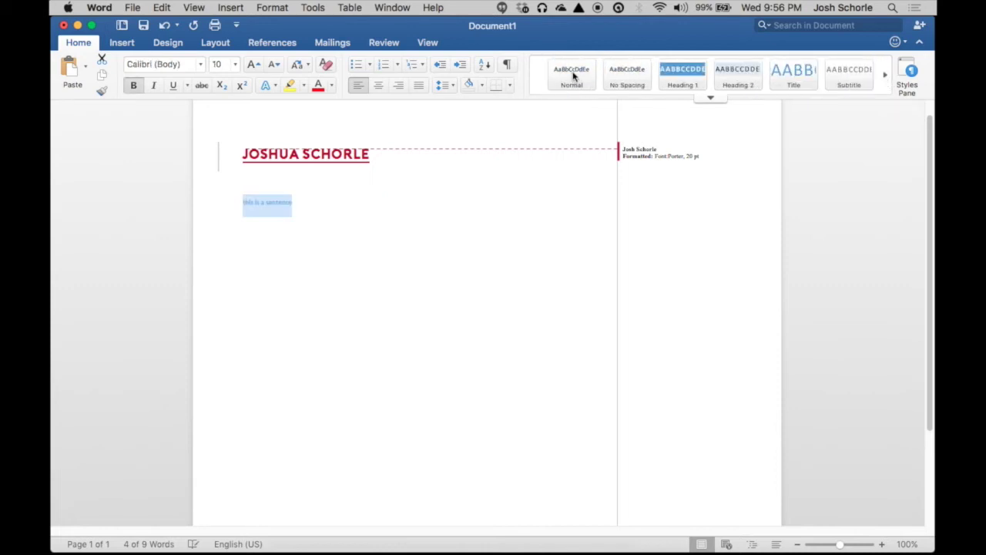
{"action": "left_click", "coordinate": [301, 202]}
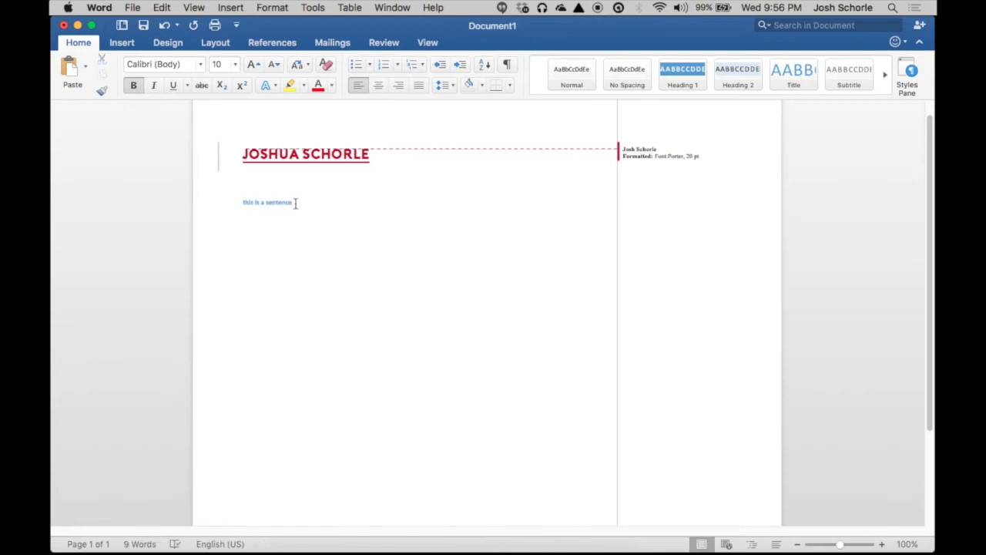
{"action": "left_click", "coordinate": [292, 202]}
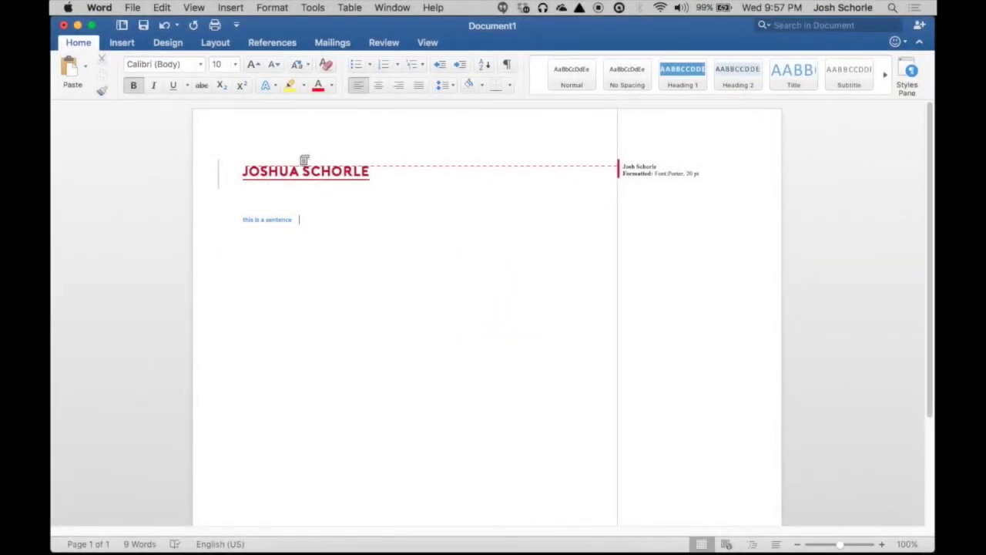
- Frame the whole document with a 3 pt double-line box page border
{"action": "left_click", "coordinate": [170, 42]}
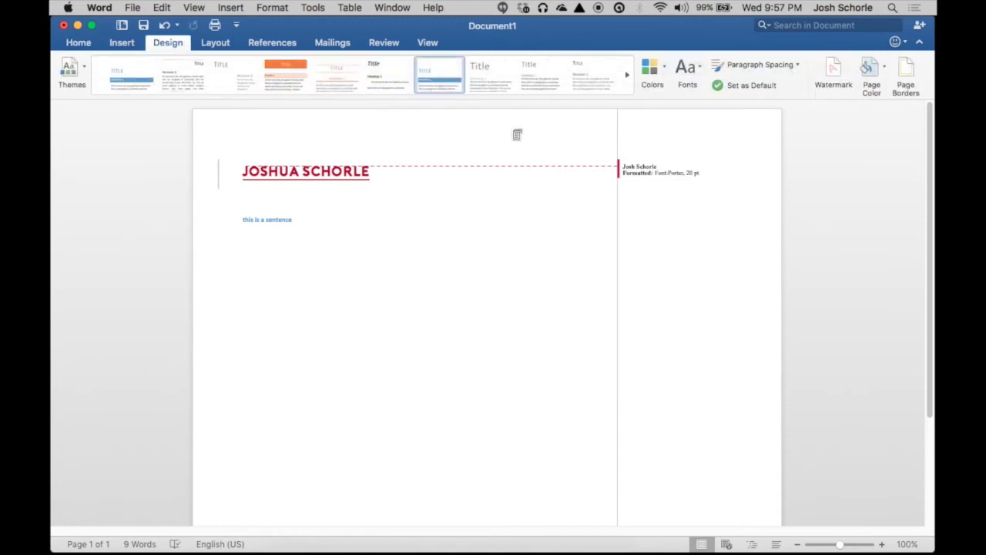
{"action": "left_click", "coordinate": [907, 77]}
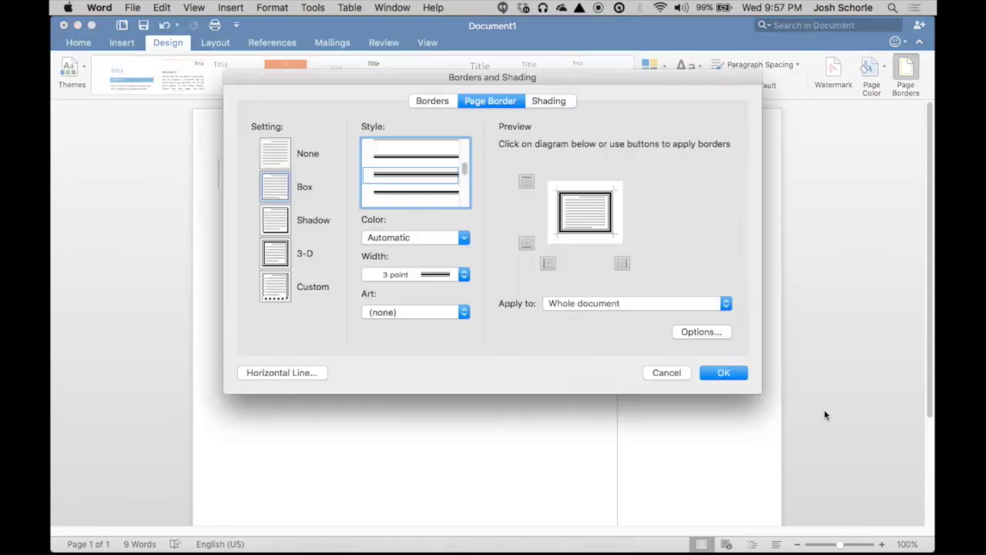
{"action": "left_click", "coordinate": [548, 263]}
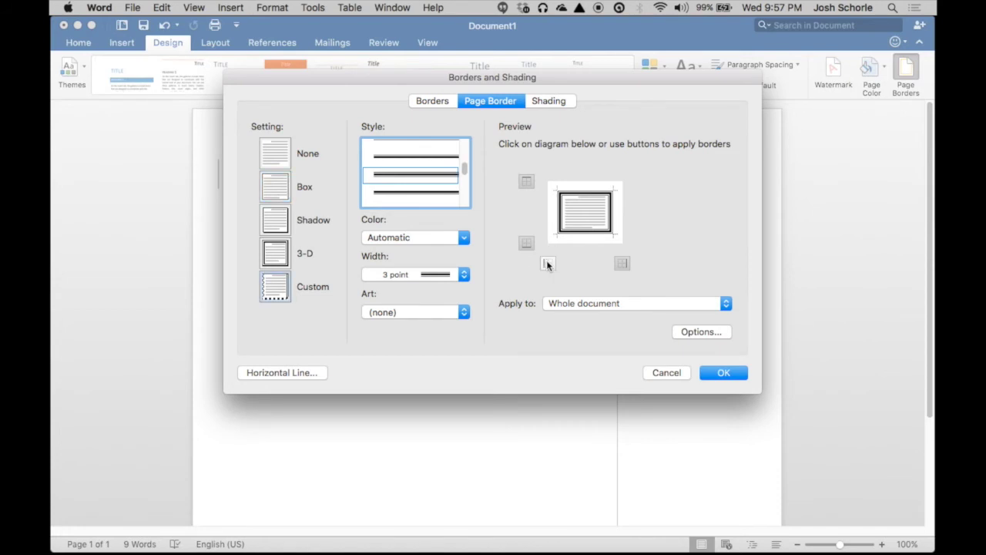
{"action": "left_click", "coordinate": [548, 263]}
{"action": "left_click", "coordinate": [623, 265]}
{"action": "left_click", "coordinate": [623, 264]}
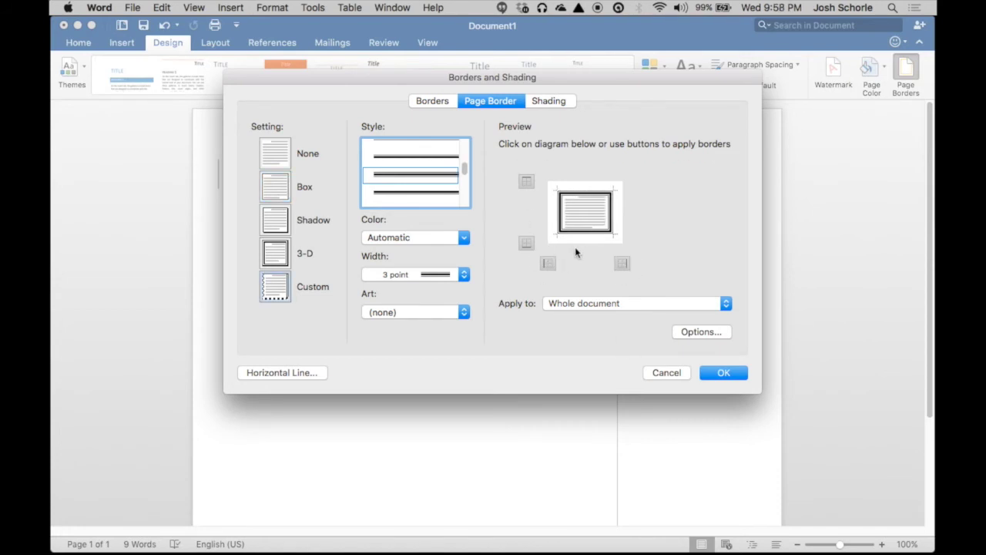
{"action": "left_click", "coordinate": [716, 371]}
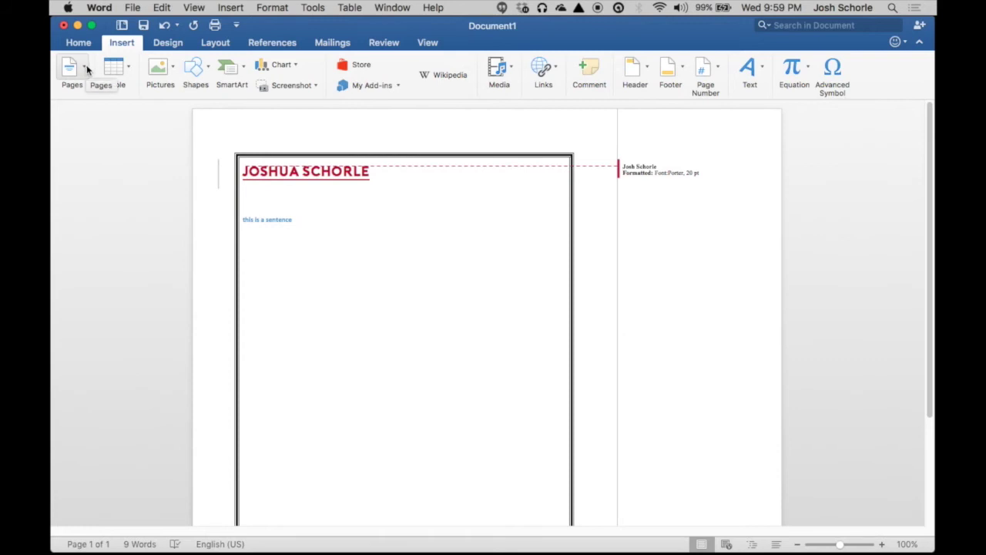
- Insert a page break after the sentence and check the new blank second page
{"action": "left_click", "coordinate": [83, 68]}
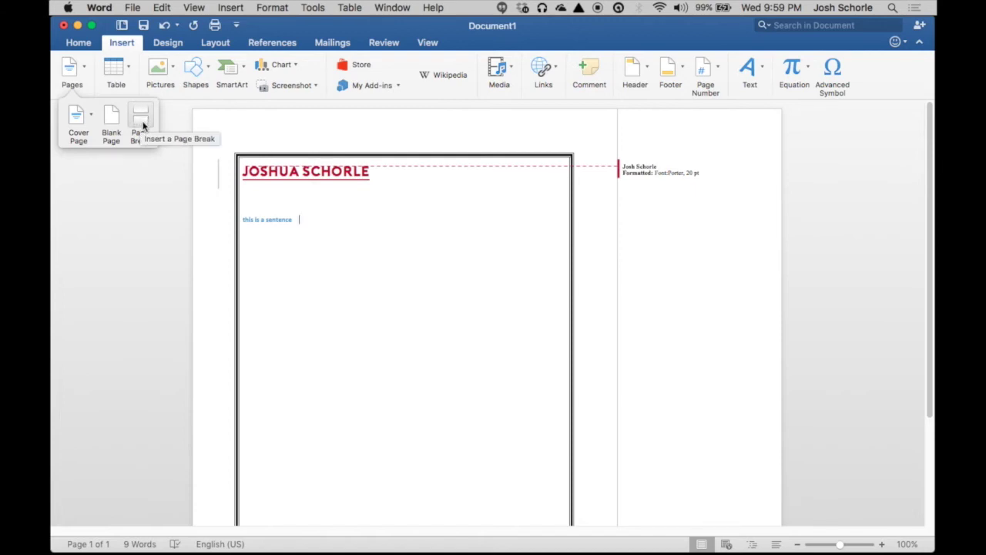
{"action": "left_click", "coordinate": [141, 115]}
{"action": "scroll", "coordinate": [274, 302], "scroll_direction": "up", "scroll_amount": 10}
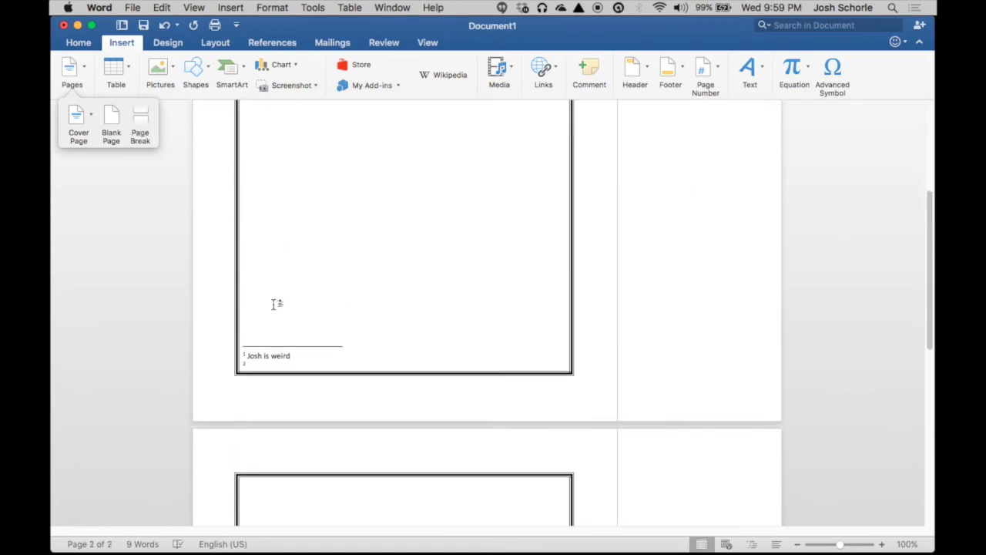
{"action": "scroll", "coordinate": [277, 277], "scroll_direction": "down", "scroll_amount": 5}
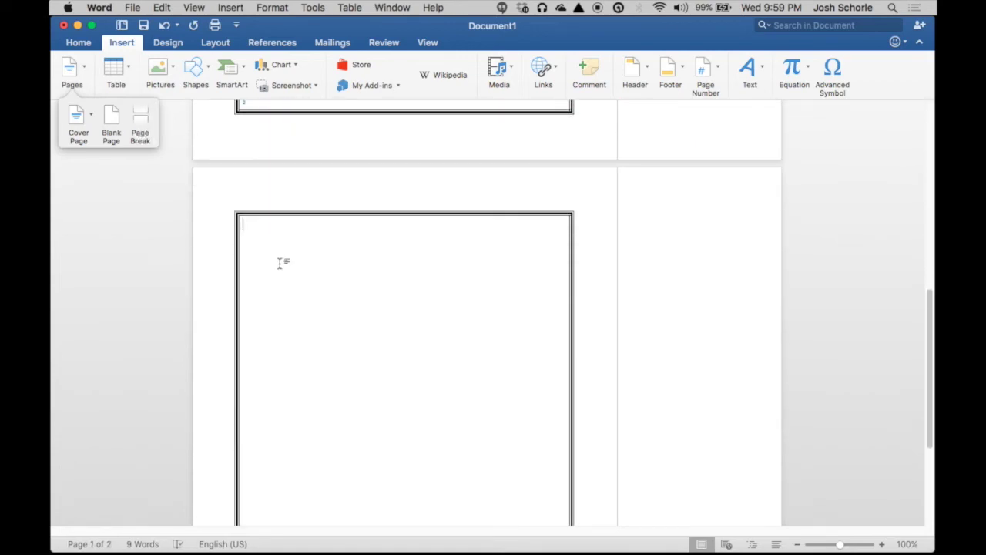
{"action": "scroll", "coordinate": [278, 254], "scroll_direction": "up", "scroll_amount": 3}
{"action": "scroll", "coordinate": [267, 244], "scroll_direction": "up", "scroll_amount": 6}
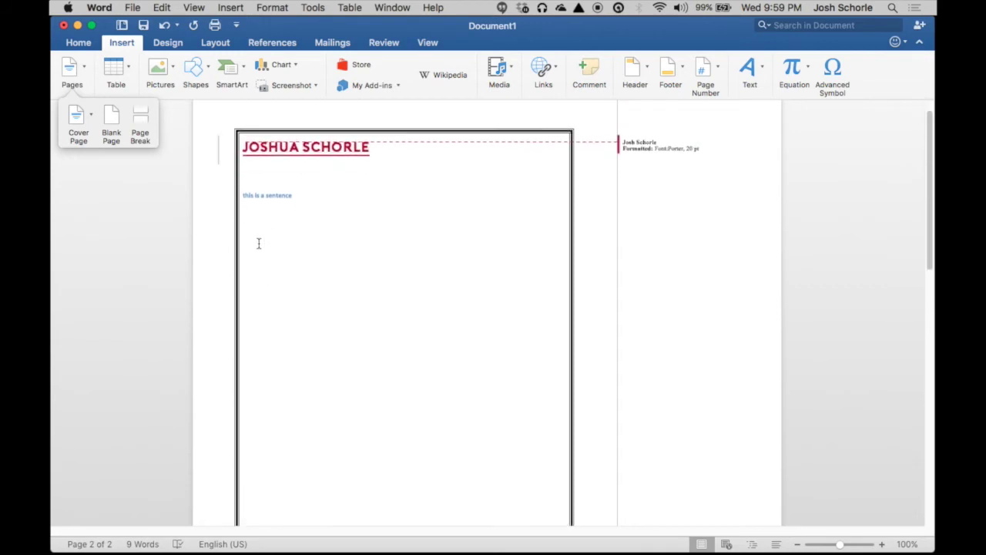
{"action": "scroll", "coordinate": [262, 324], "scroll_direction": "down", "scroll_amount": 9}
{"action": "scroll", "coordinate": [267, 388], "scroll_direction": "up", "scroll_amount": 10}
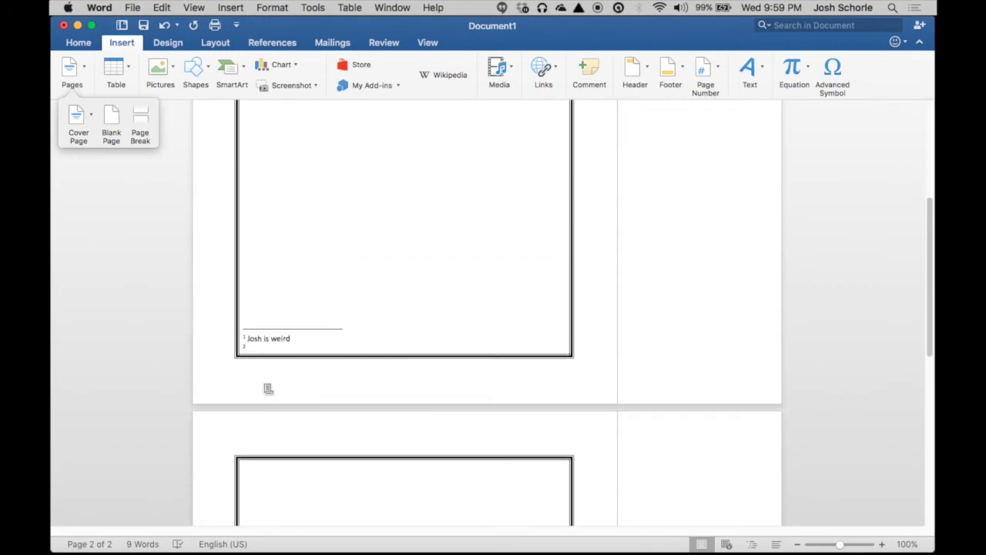
{"action": "scroll", "coordinate": [261, 385], "scroll_direction": "down", "scroll_amount": 10}
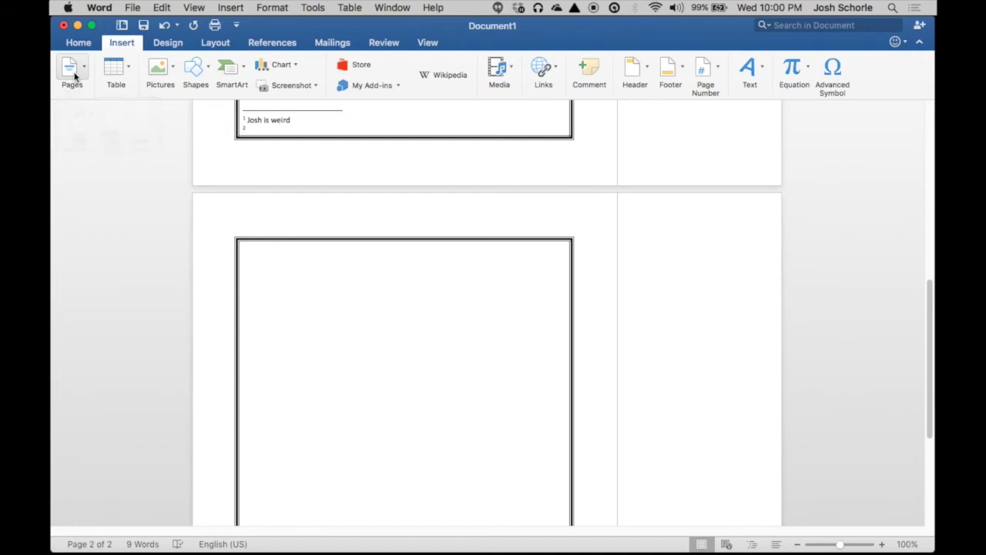
- Insert a table with 9 columns and 11 rows on page 2
{"action": "left_click", "coordinate": [123, 67]}
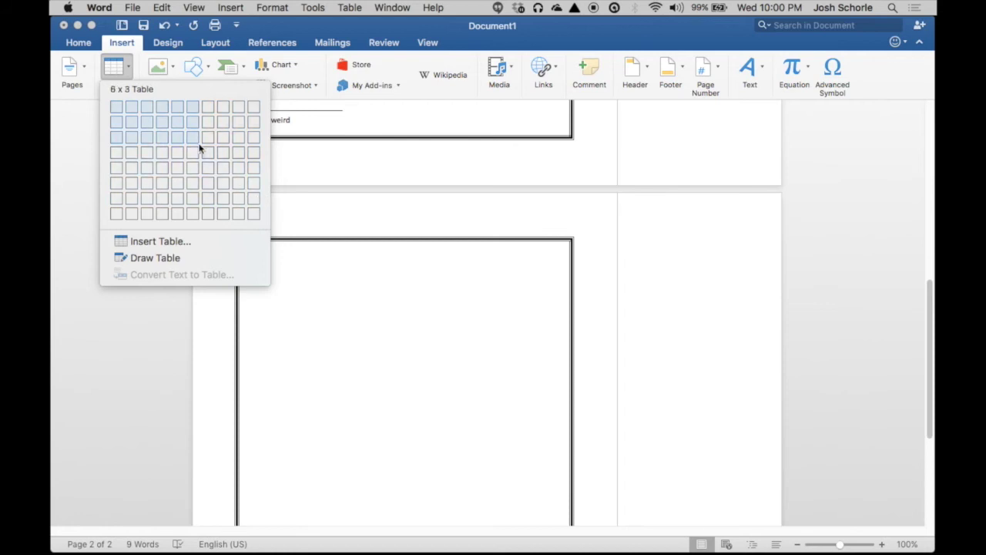
{"action": "left_click", "coordinate": [156, 241]}
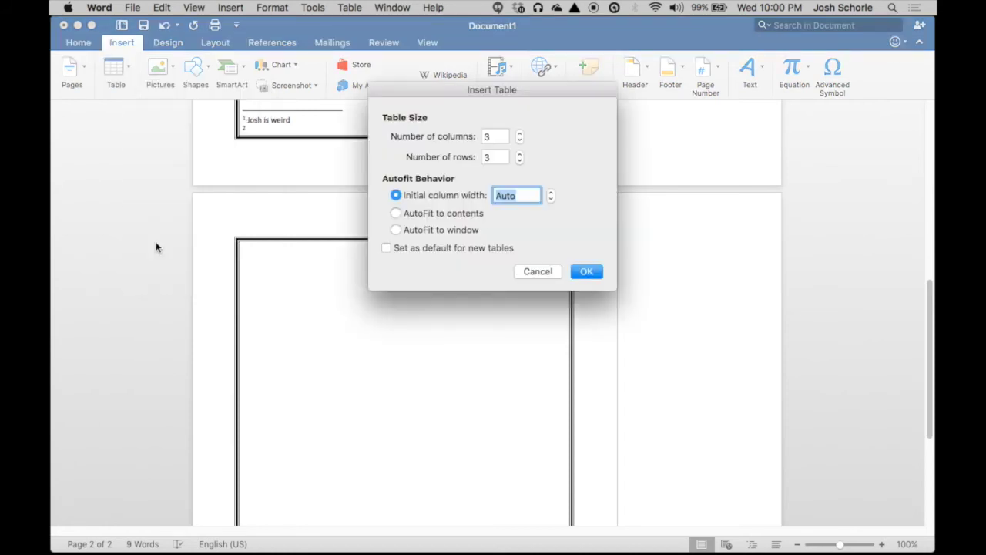
{"action": "double_click", "coordinate": [495, 137]}
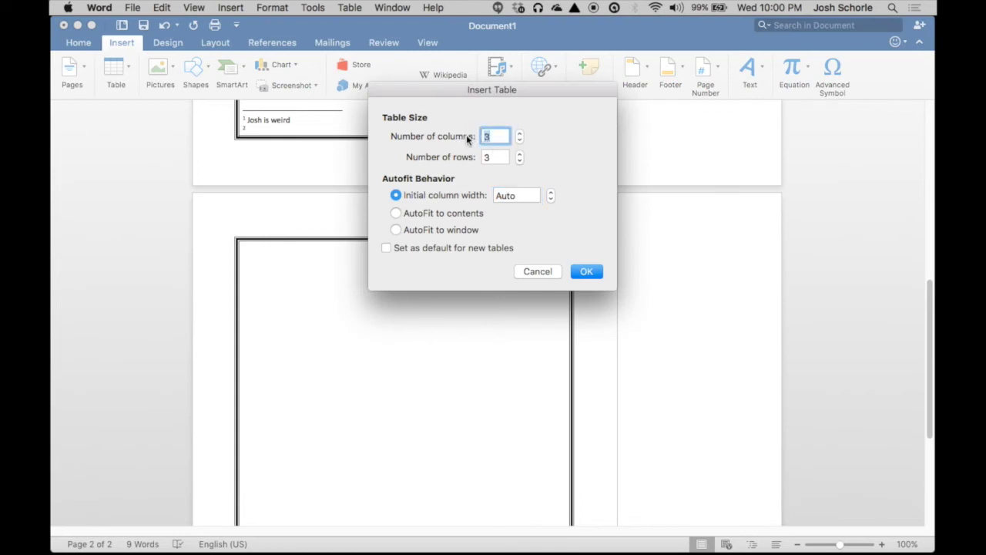
{"action": "type", "text": "9"}
{"action": "left_click", "coordinate": [494, 158]}
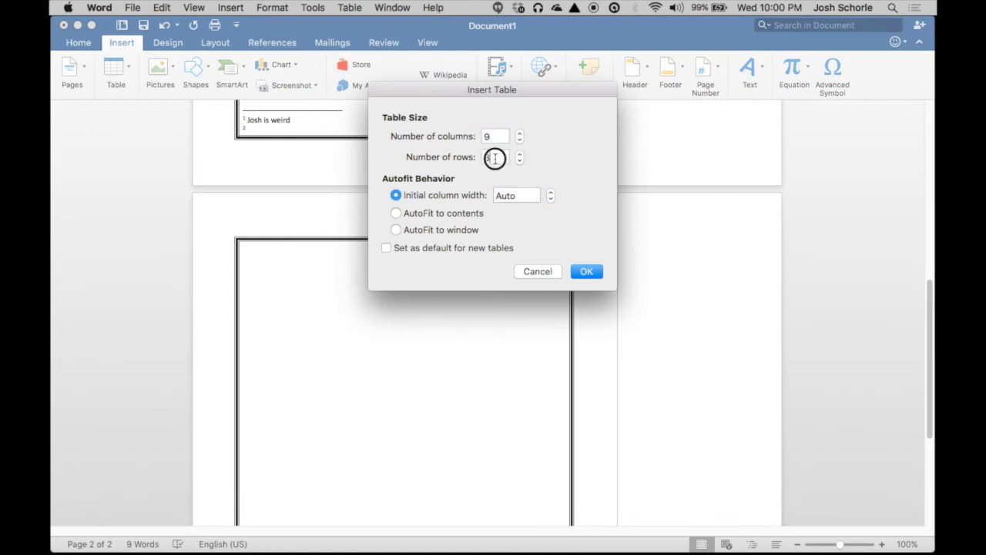
{"action": "double_click", "coordinate": [494, 158]}
{"action": "type", "text": "1"}
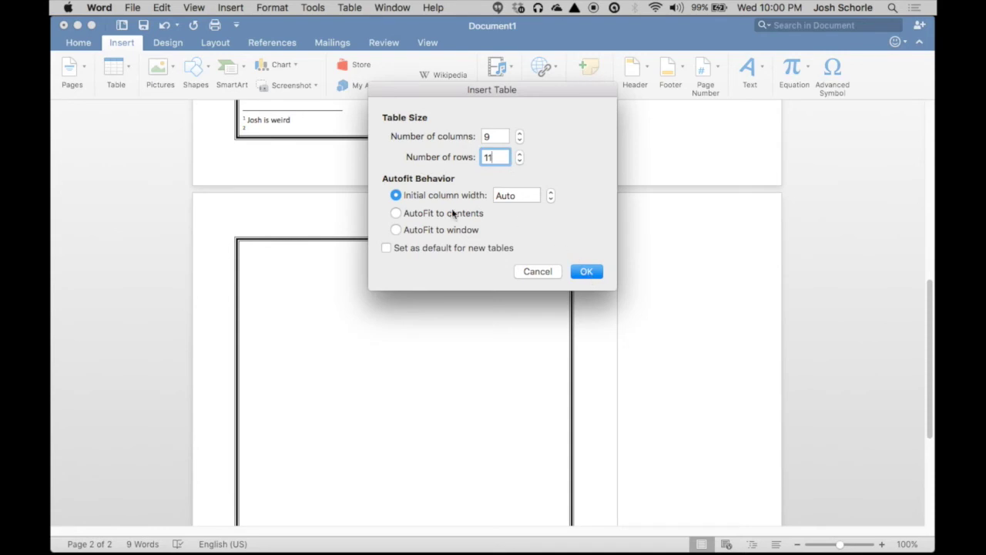
{"action": "type", "text": "1"}
{"action": "key", "text": "Return"}
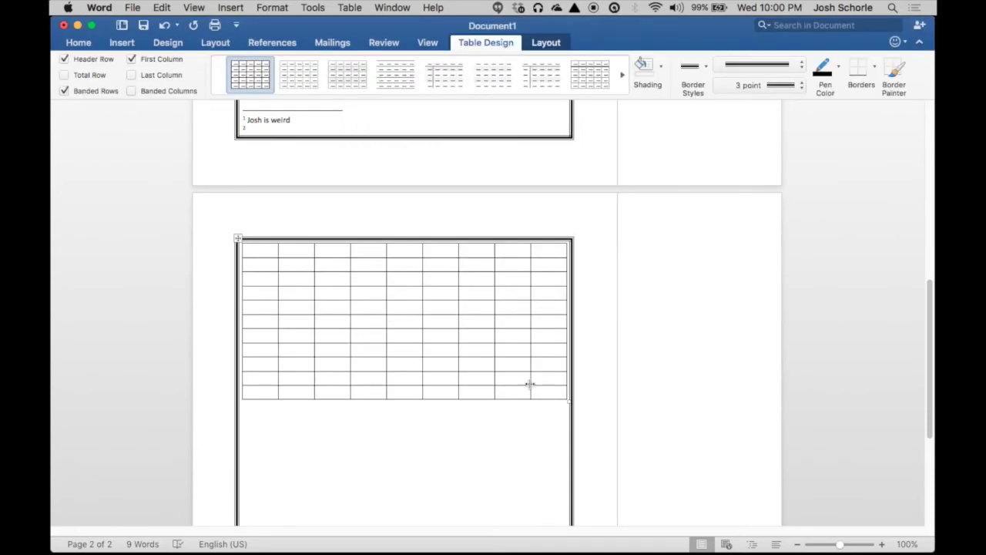
- Type JLKDSAJKL and HI into the first two table cells
{"action": "type", "text": "JLKDSAJKL"}
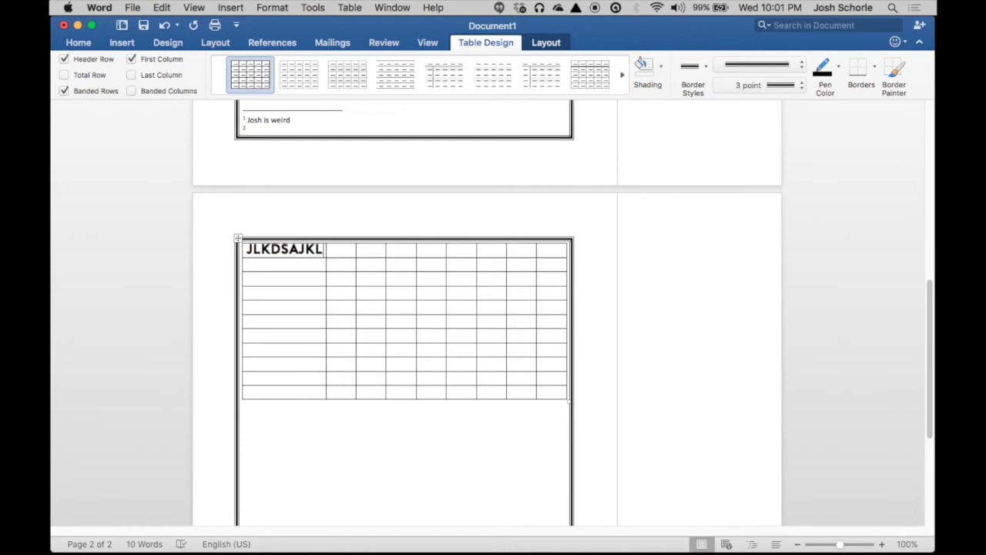
{"action": "key", "text": "Return"}
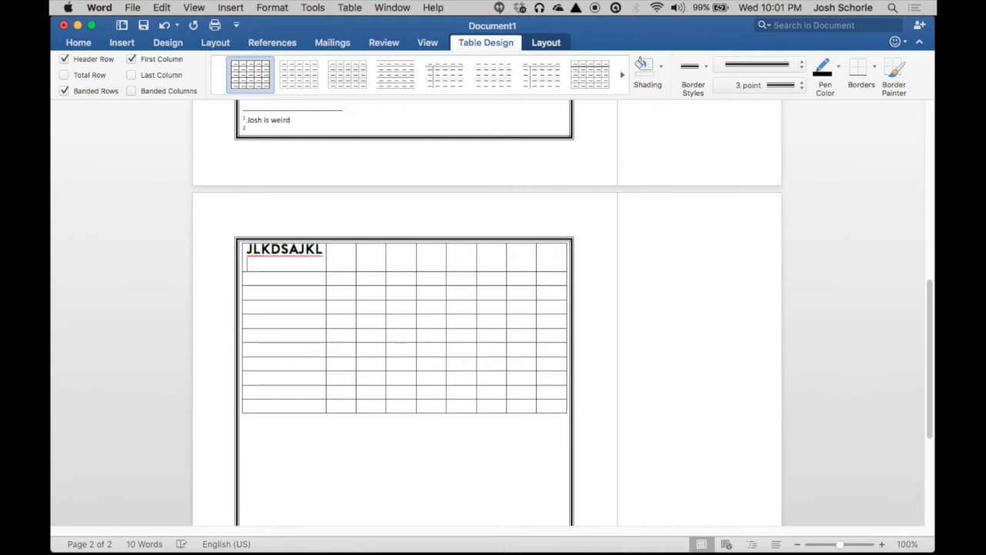
{"action": "key", "text": "BackSpace"}
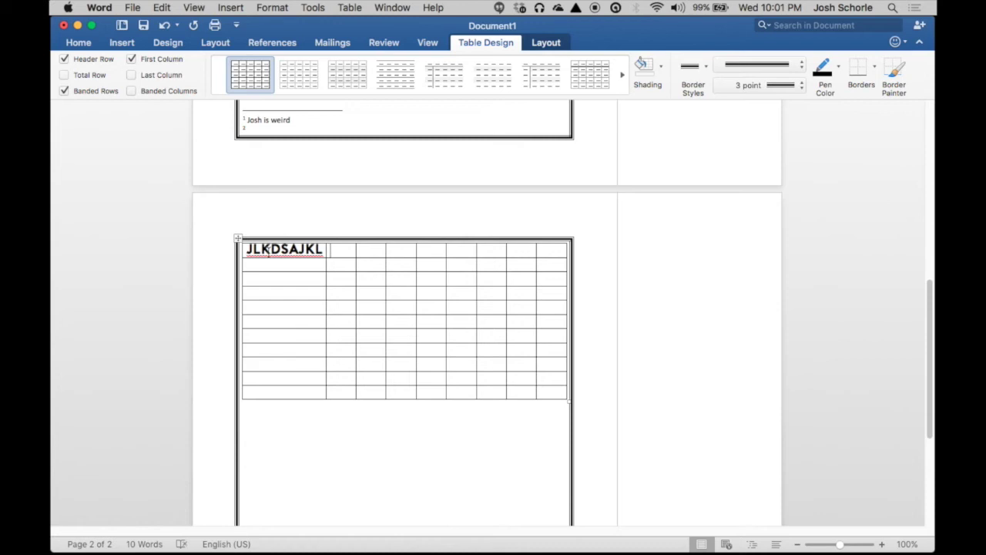
{"action": "type", "text": "HI"}
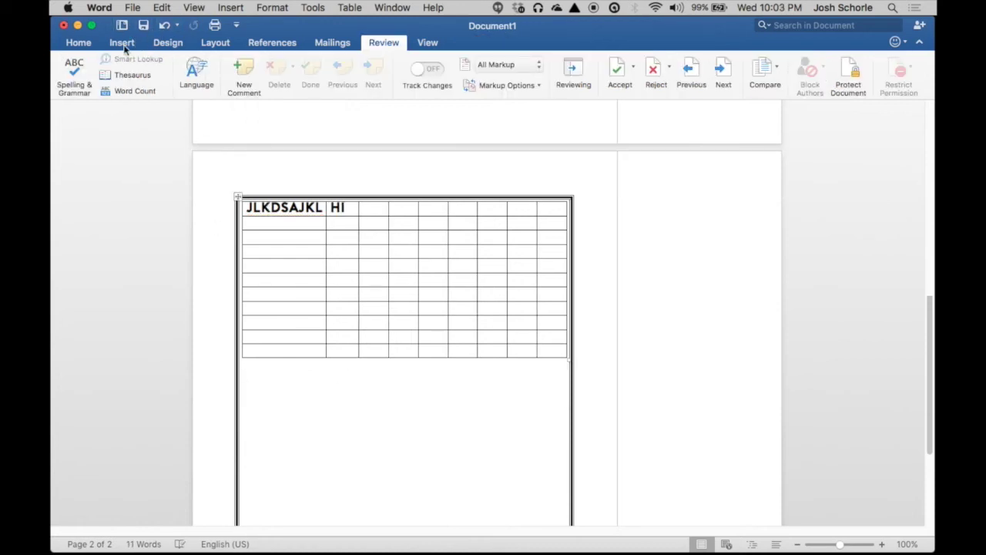
- Insert the 41.31 PM graduation photo screenshot from the Desktop below the table and select it
{"action": "left_click", "coordinate": [124, 44]}
{"action": "left_click", "coordinate": [165, 67]}
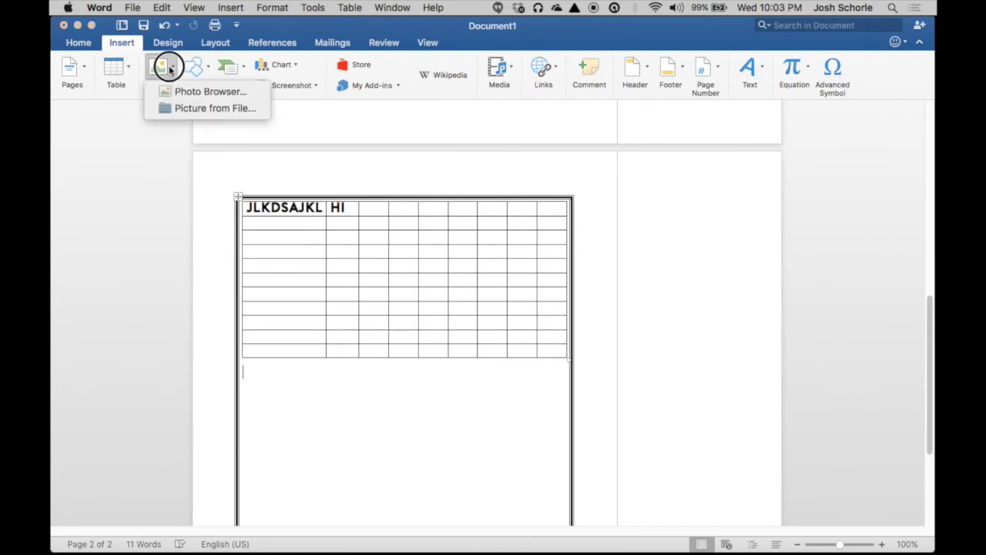
{"action": "left_click", "coordinate": [202, 106]}
{"action": "left_click", "coordinate": [257, 198]}
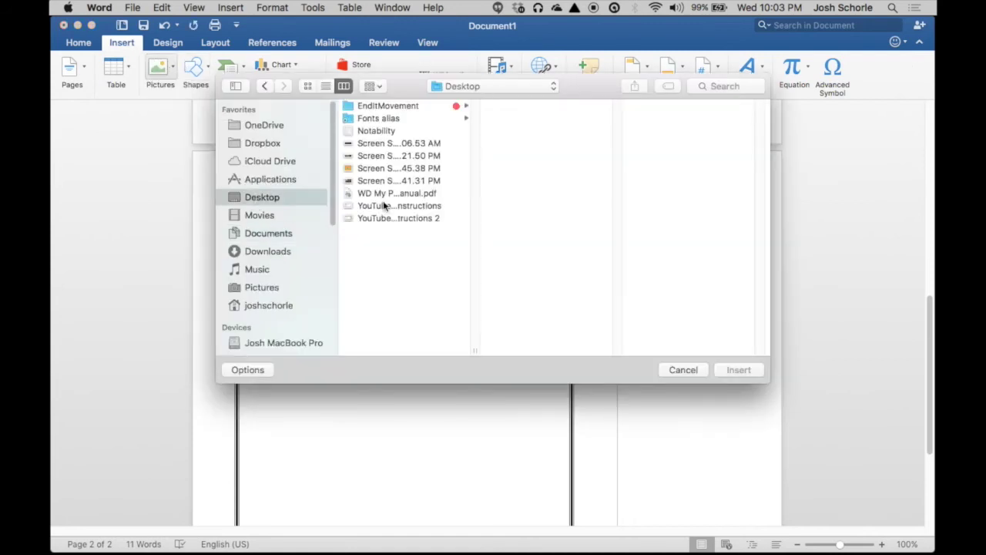
{"action": "left_click", "coordinate": [382, 184]}
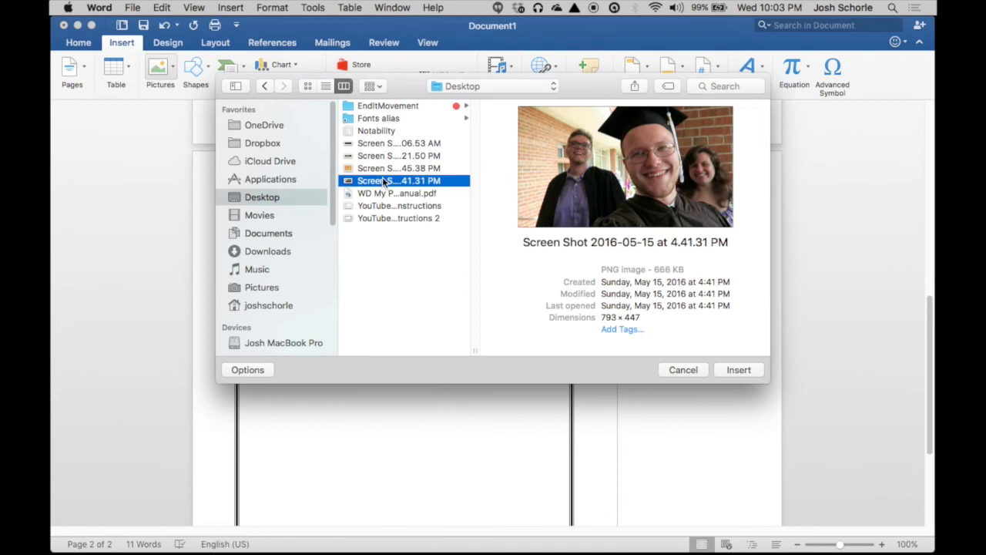
{"action": "left_click", "coordinate": [738, 370]}
{"action": "left_click", "coordinate": [430, 388]}
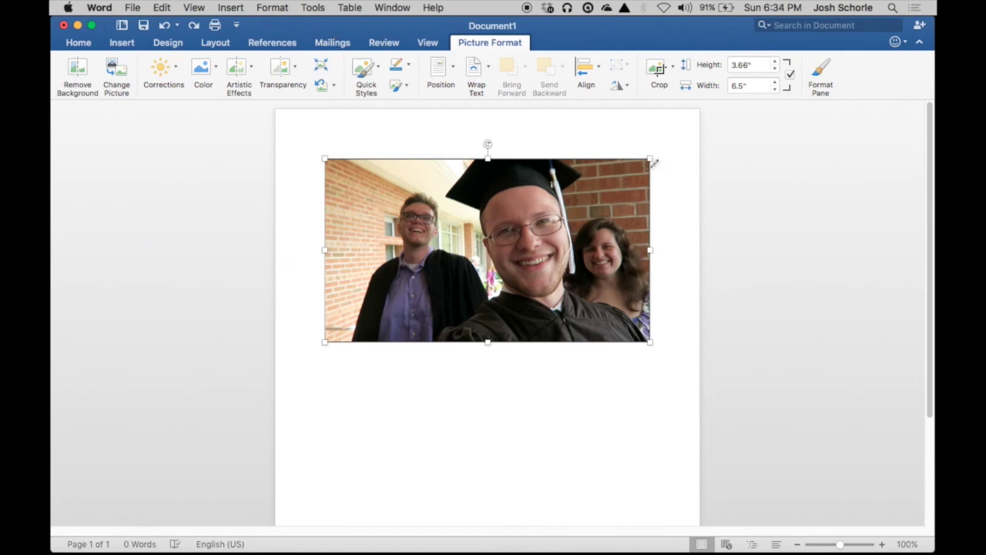
{"action": "right_click", "coordinate": [599, 208]}
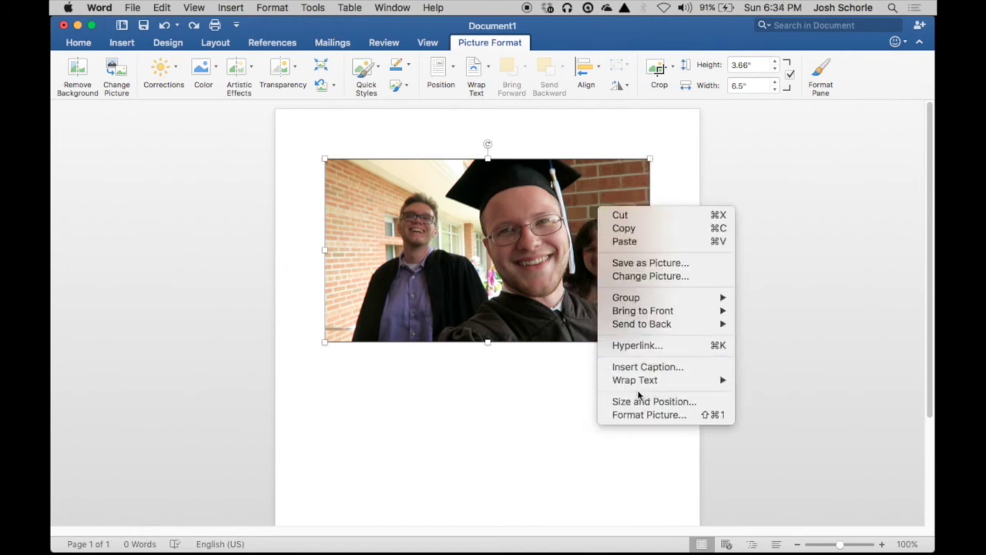
{"action": "left_click", "coordinate": [628, 414]}
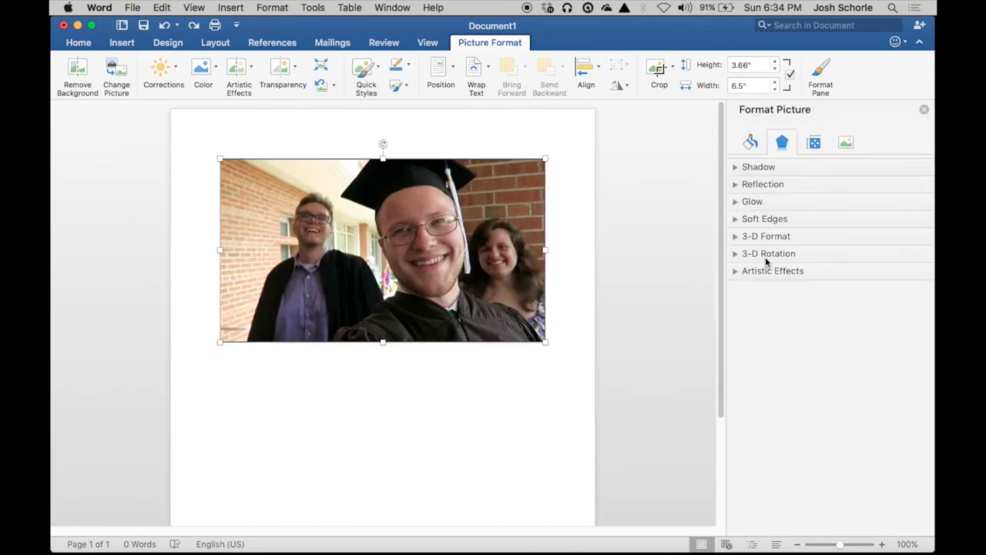
{"action": "left_click", "coordinate": [737, 272]}
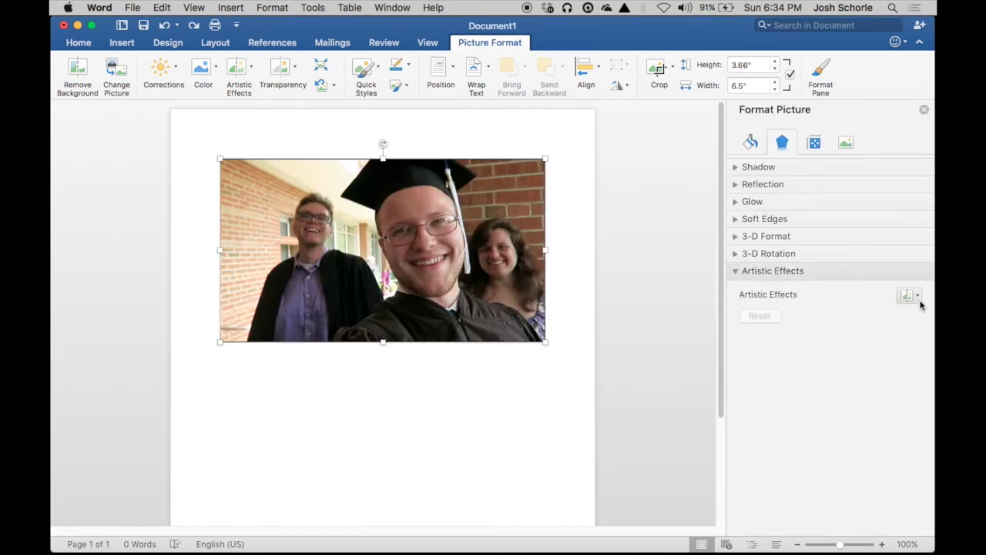
{"action": "left_click", "coordinate": [735, 271]}
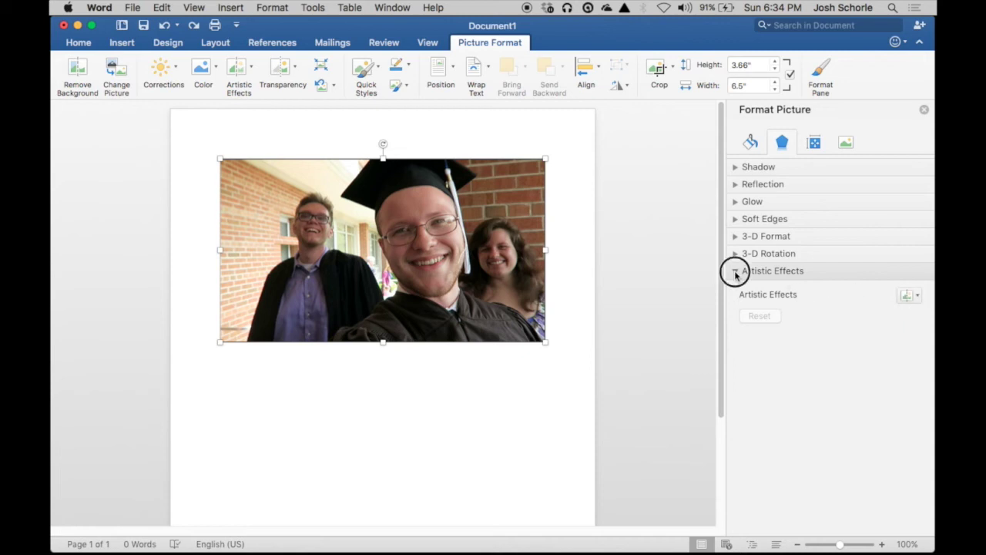
{"action": "left_click", "coordinate": [924, 109]}
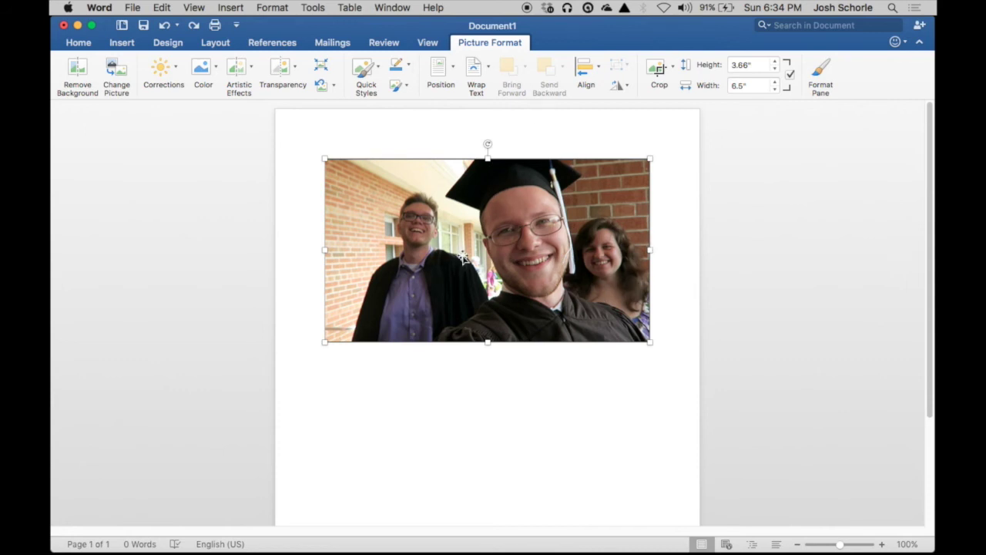
{"action": "left_click", "coordinate": [369, 76]}
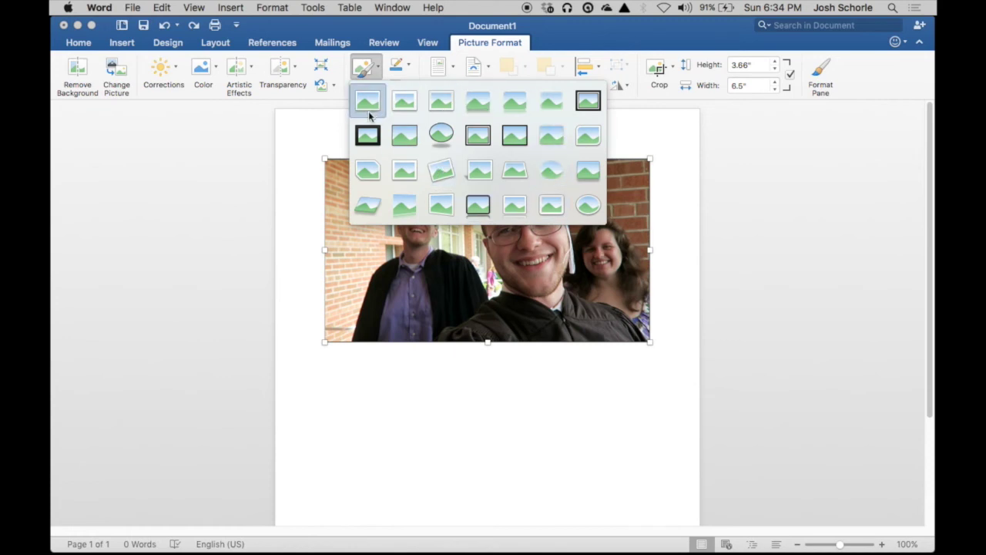
{"action": "left_click", "coordinate": [378, 72]}
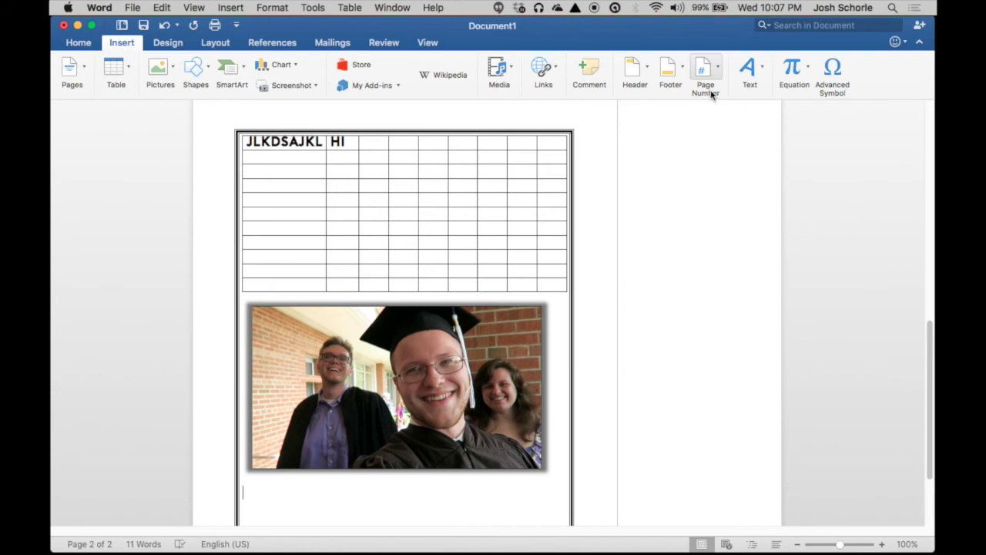
- Show the WordArt style gallery from the Insert ribbon's Text group
{"action": "left_click", "coordinate": [761, 69]}
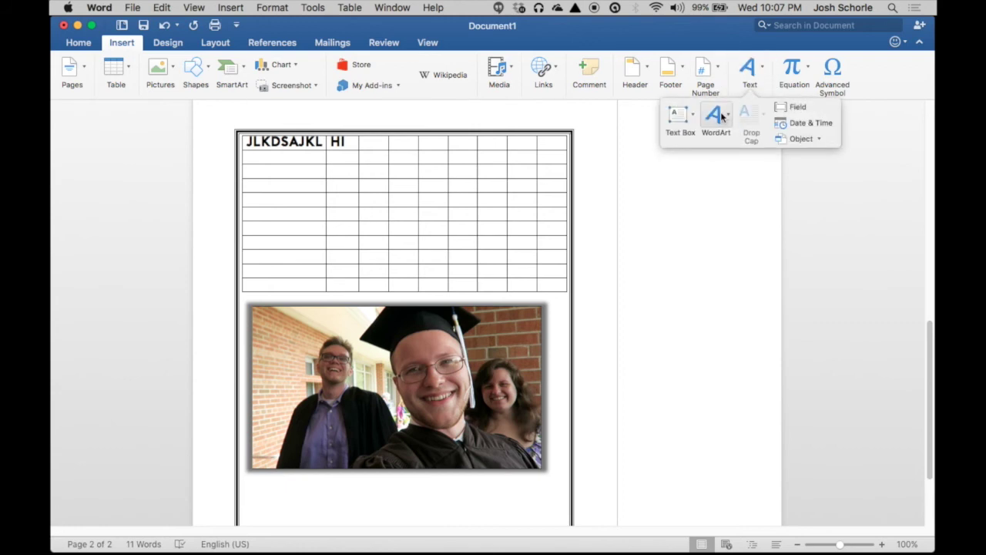
{"action": "left_click", "coordinate": [722, 116]}
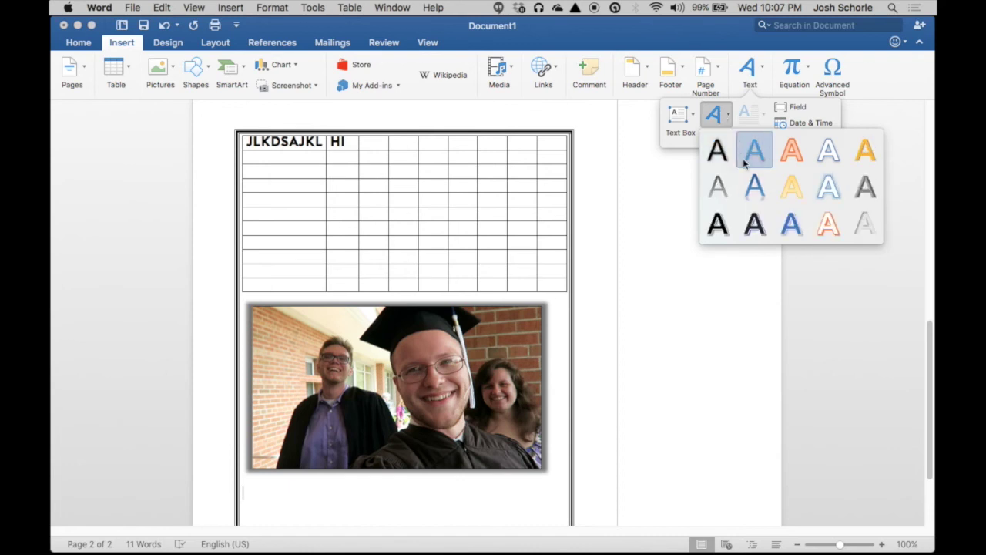
- Add dark outlined WordArt reading THAT'S A SENTENCE beneath the photo
{"action": "left_click", "coordinate": [755, 222]}
{"action": "left_click_drag", "start_coordinate": [528, 419], "coordinate": [403, 373]}
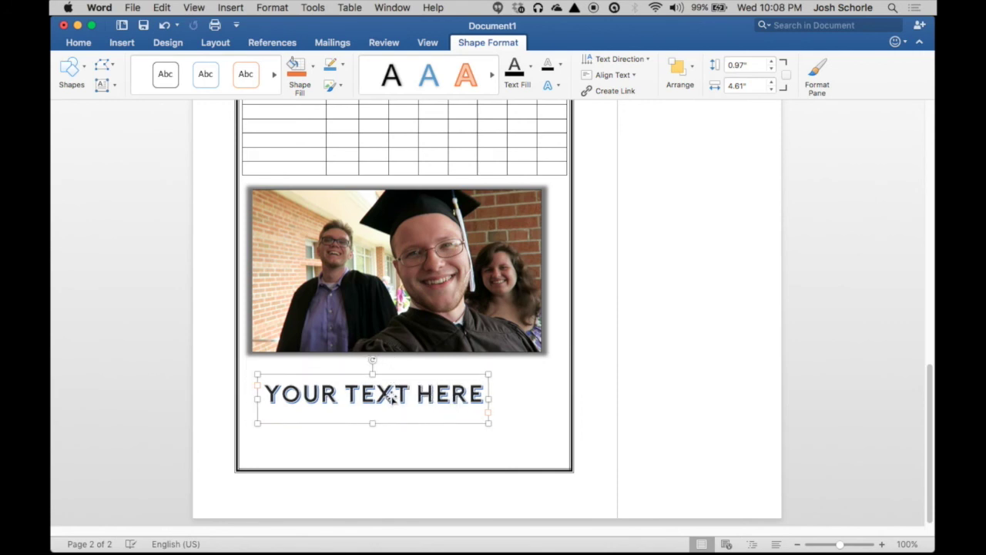
{"action": "left_click_drag", "start_coordinate": [483, 393], "coordinate": [297, 395]}
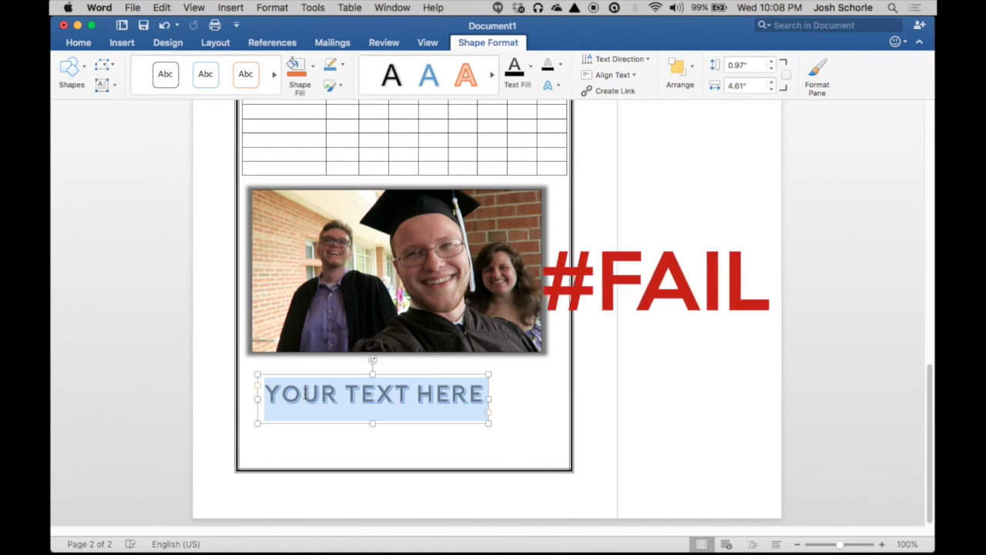
{"action": "type", "text": "THAT'S A SENTENCE"}
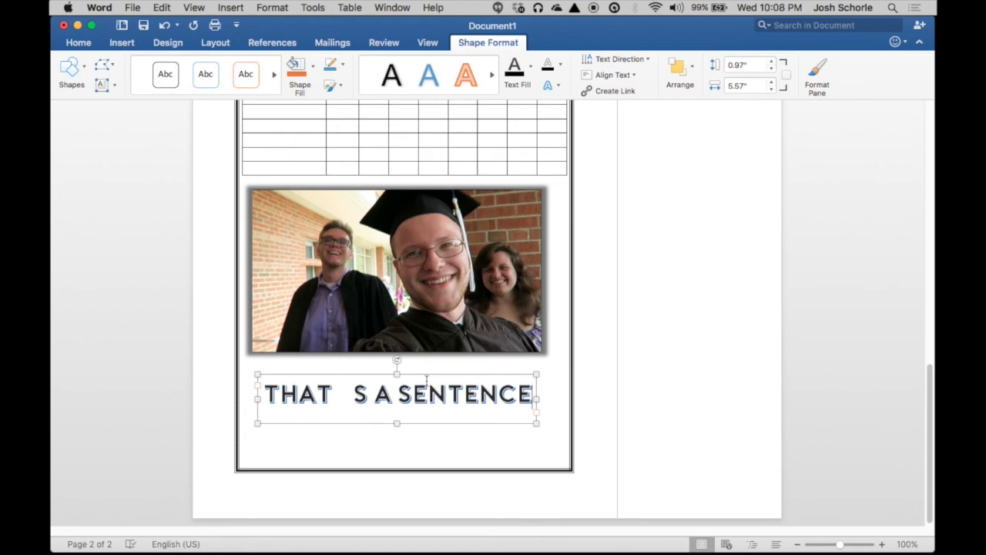
{"action": "left_click", "coordinate": [501, 448]}
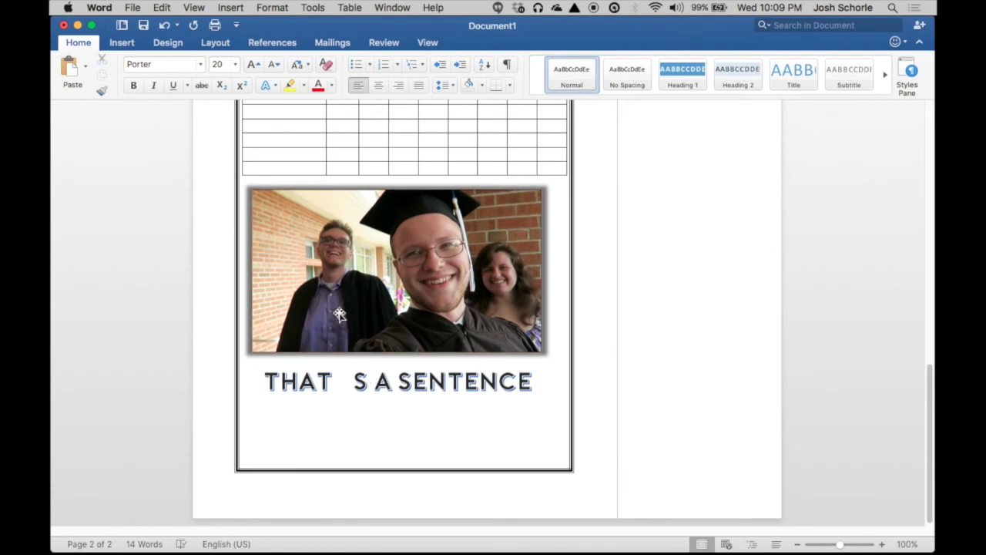
- Show the References citation tools, with APA style and the single 'sample' source
{"action": "left_click", "coordinate": [271, 43]}
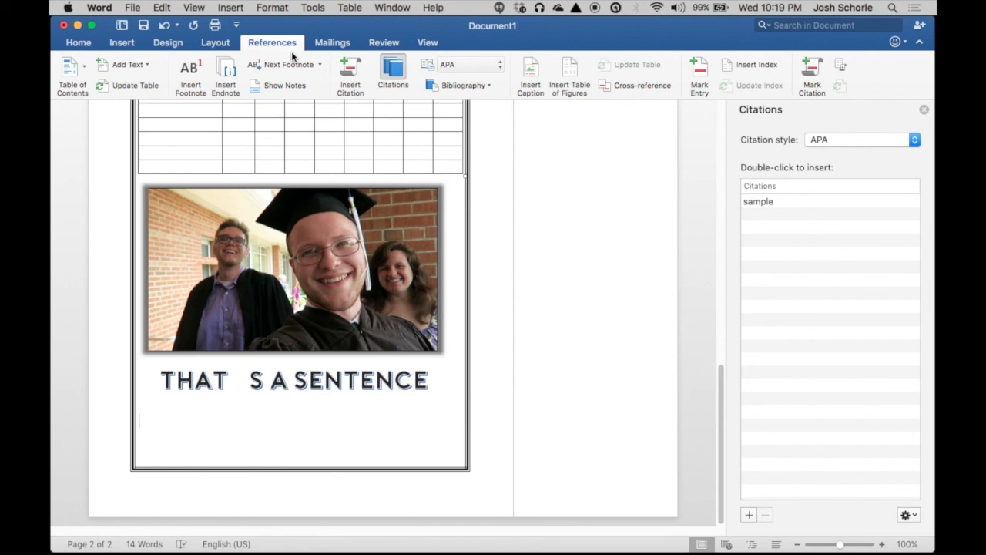
- Insert a (SAMPLE) book citation by author 'sample' below the WordArt sentence, reviewing its source unchanged
{"action": "left_click", "coordinate": [355, 71]}
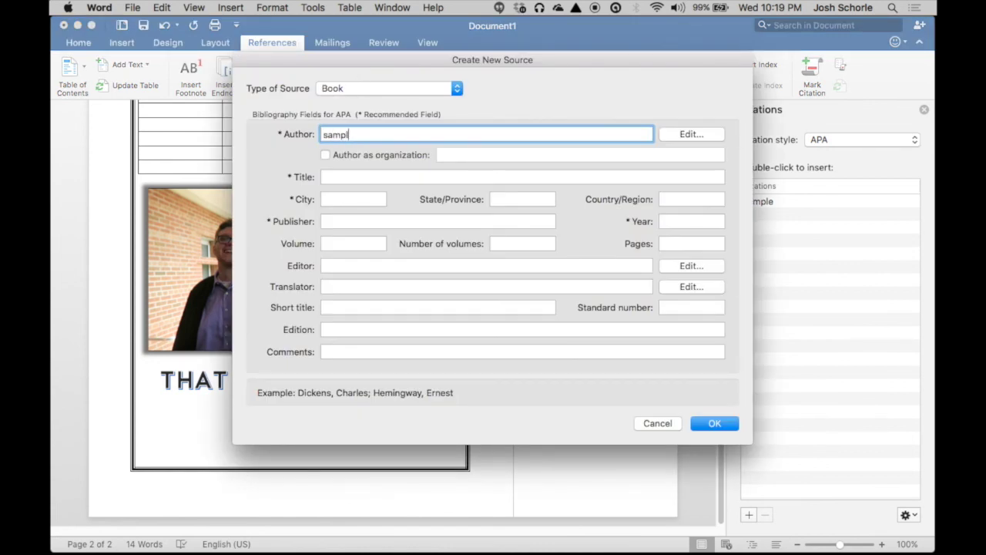
{"action": "left_click", "coordinate": [712, 423]}
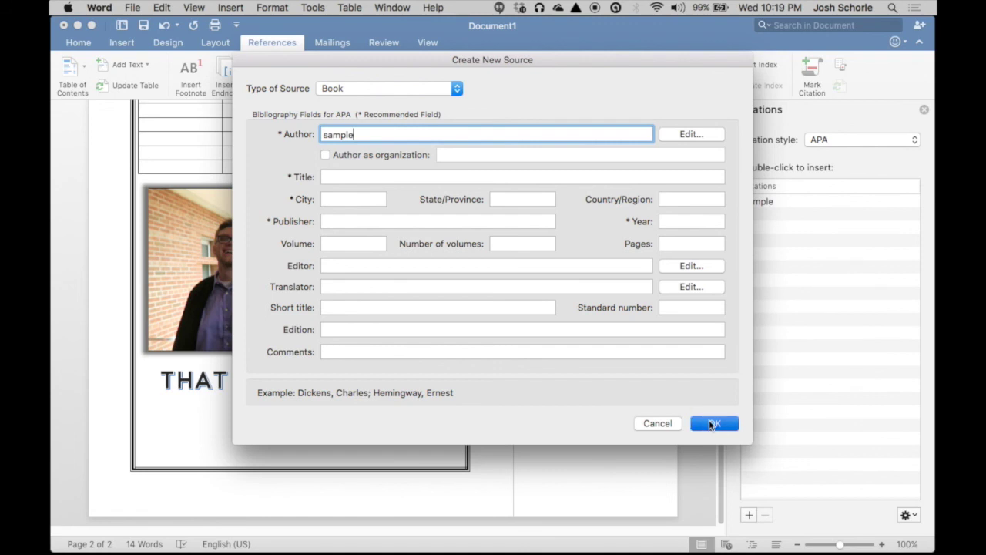
{"action": "left_click", "coordinate": [218, 423]}
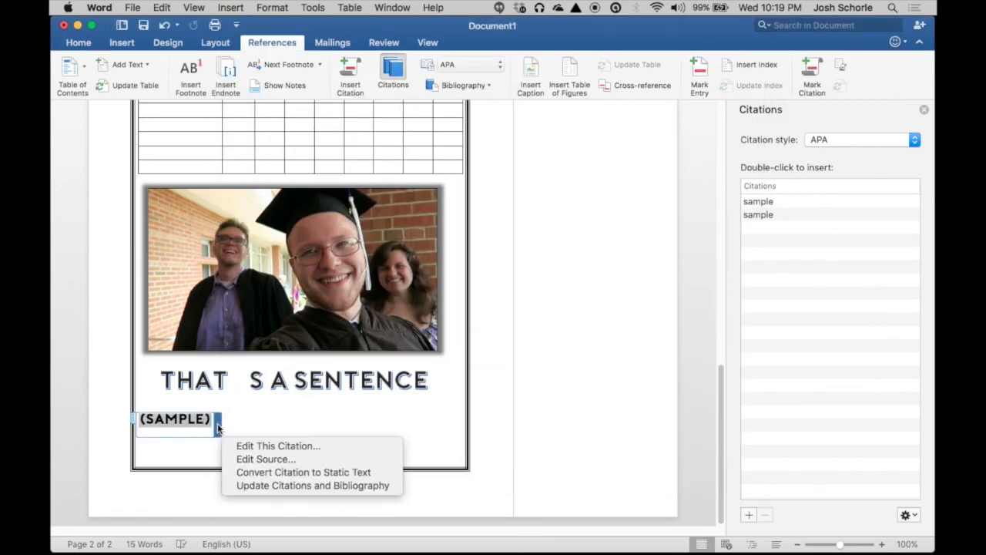
{"action": "left_click", "coordinate": [250, 459]}
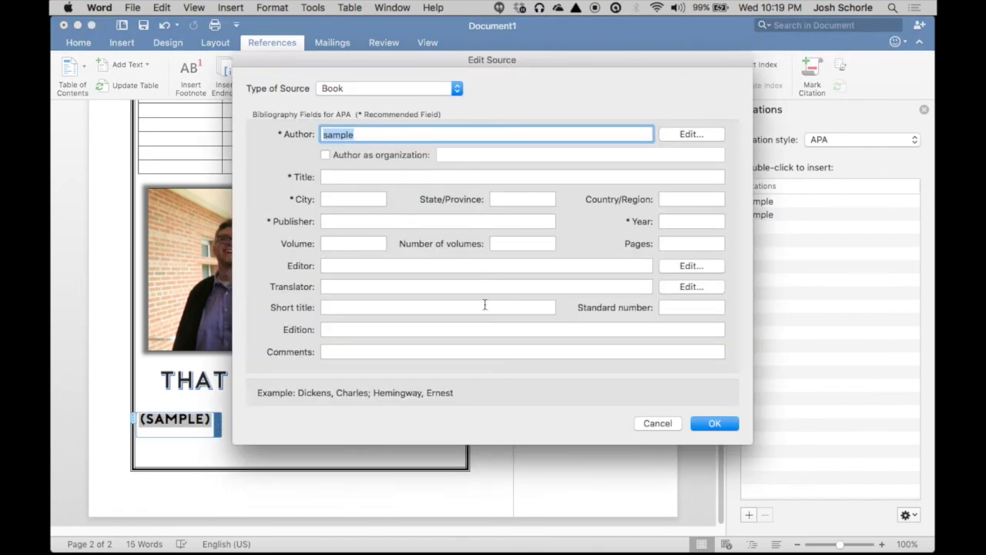
{"action": "left_click", "coordinate": [657, 423]}
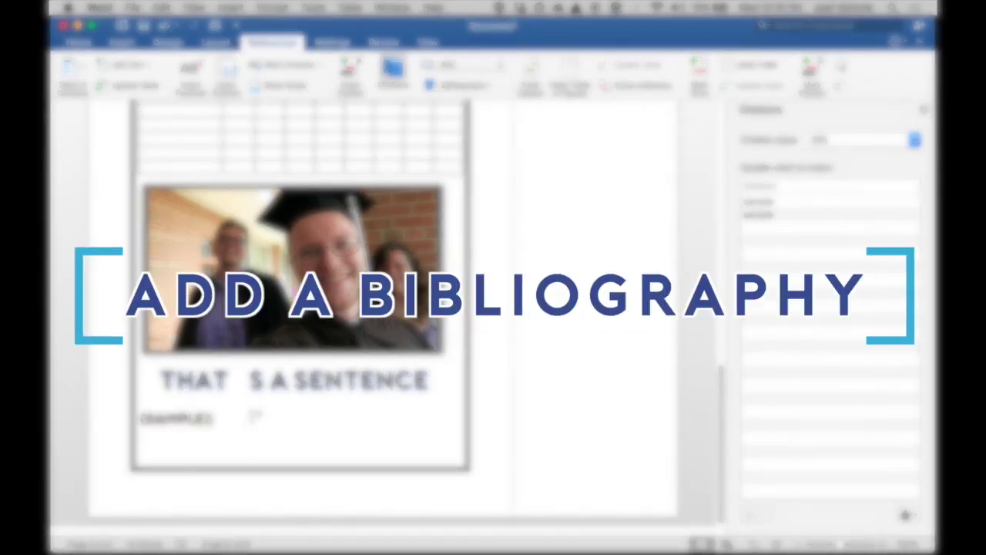
- Insert the built-in Bibliography layout listing 'sample. n.d.' beneath the (SAMPLE) citation
{"action": "left_click", "coordinate": [461, 85]}
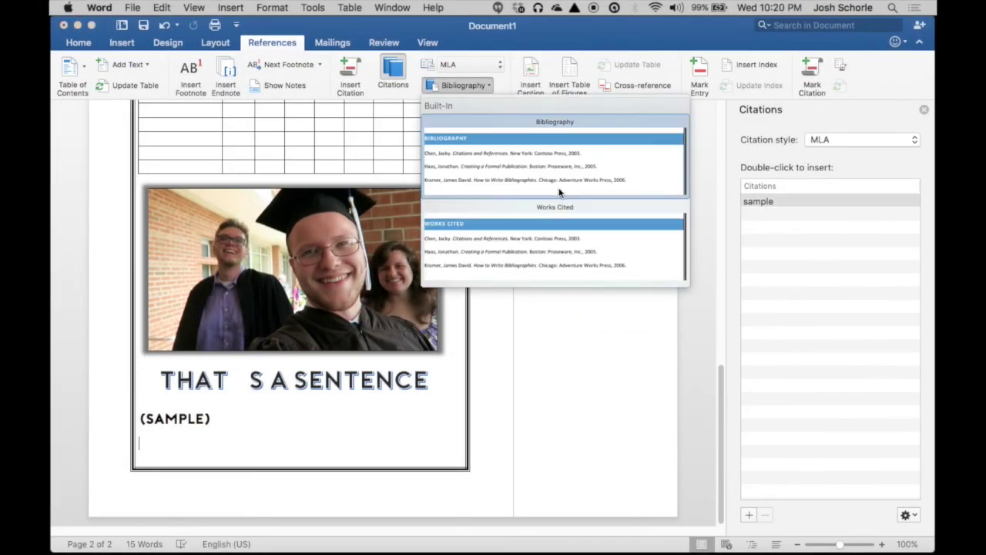
{"action": "left_click", "coordinate": [473, 161]}
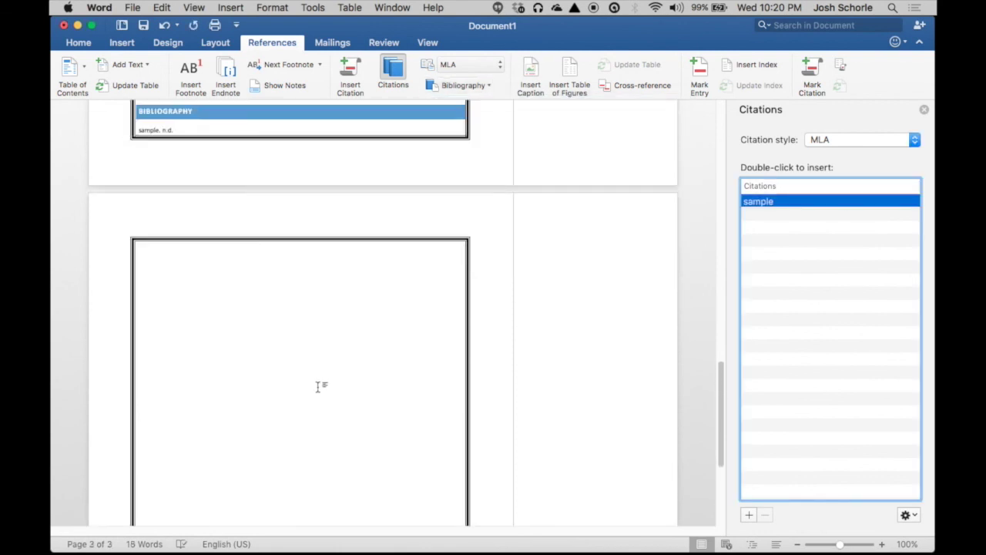
{"action": "scroll", "coordinate": [257, 235], "scroll_direction": "up", "scroll_amount": 2}
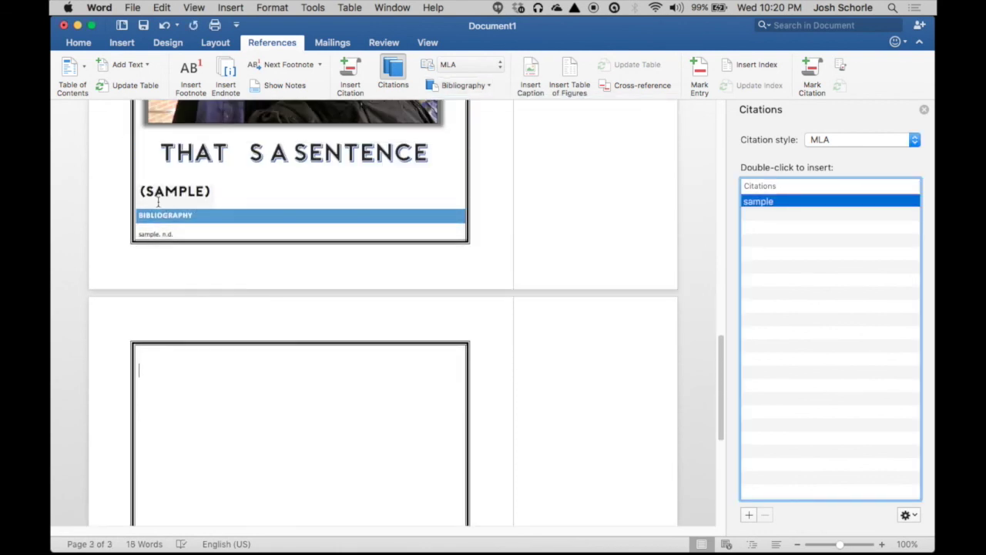